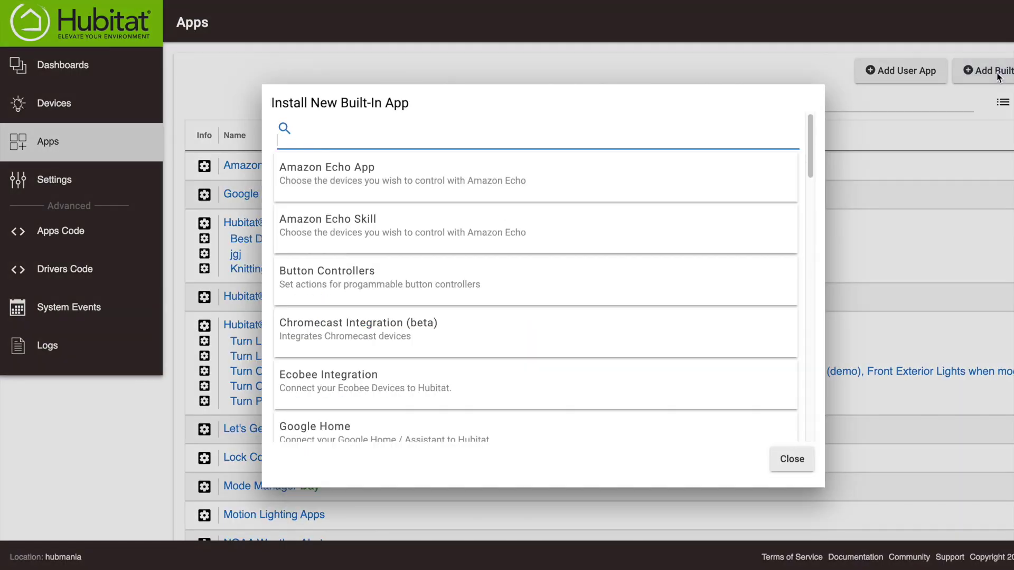
Scroll down the newly installed Groups and Scenes main page.
{"action": "scroll", "coordinate": [639, 303], "scroll_direction": "down", "scroll_amount": 3}
Install the Groups and Scenes app and start a new group, Group-2.1.
{"action": "left_click", "coordinate": [509, 357]}
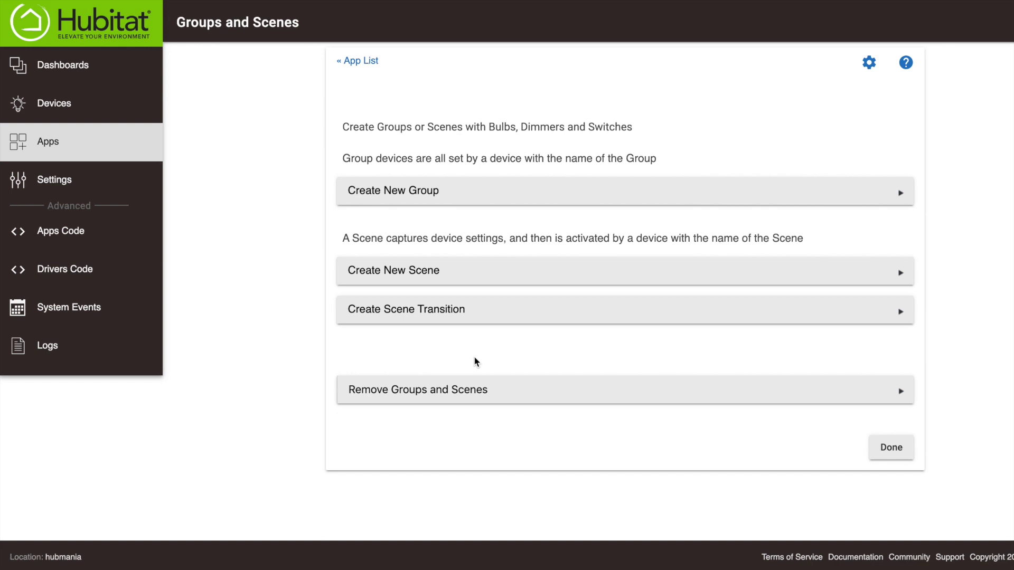
{"action": "left_click", "coordinate": [424, 205]}
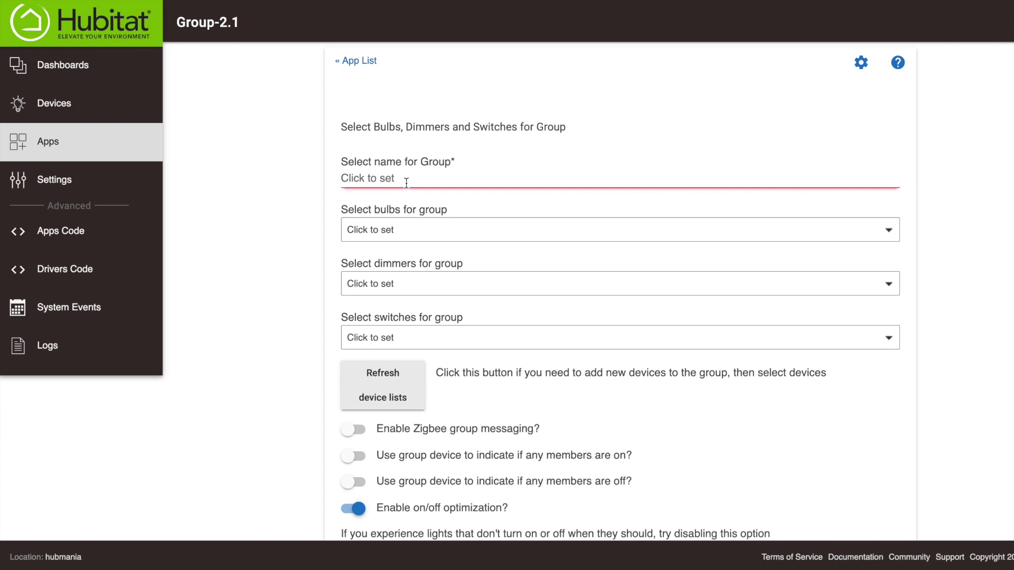
Name the group Secret Underground Lair Lights and add bulbs Secret Underground Lair 1–4.
{"action": "left_click", "coordinate": [406, 183]}
{"action": "type", "text": "Secret Underground Lai"}
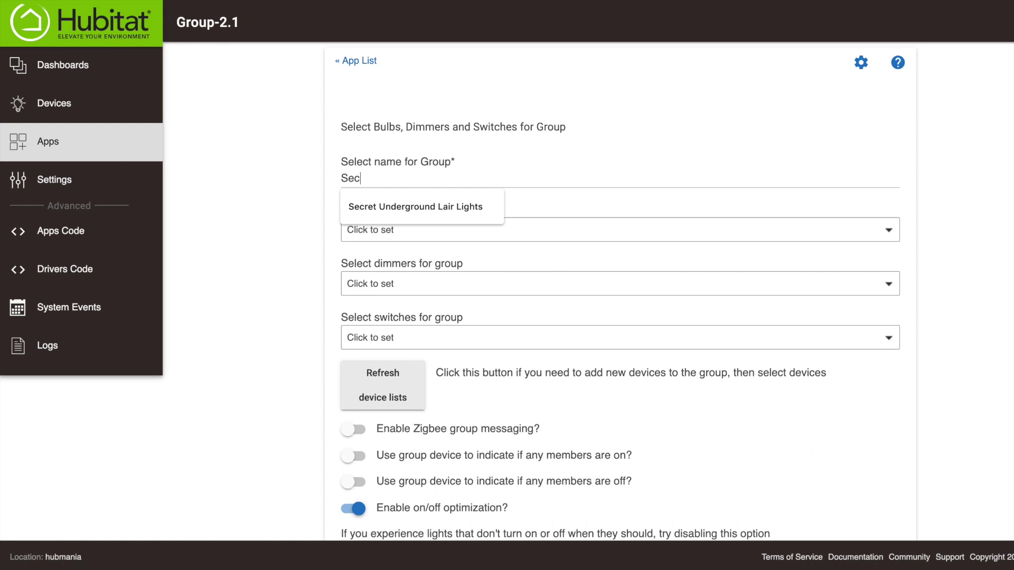
{"action": "left_click", "coordinate": [414, 206]}
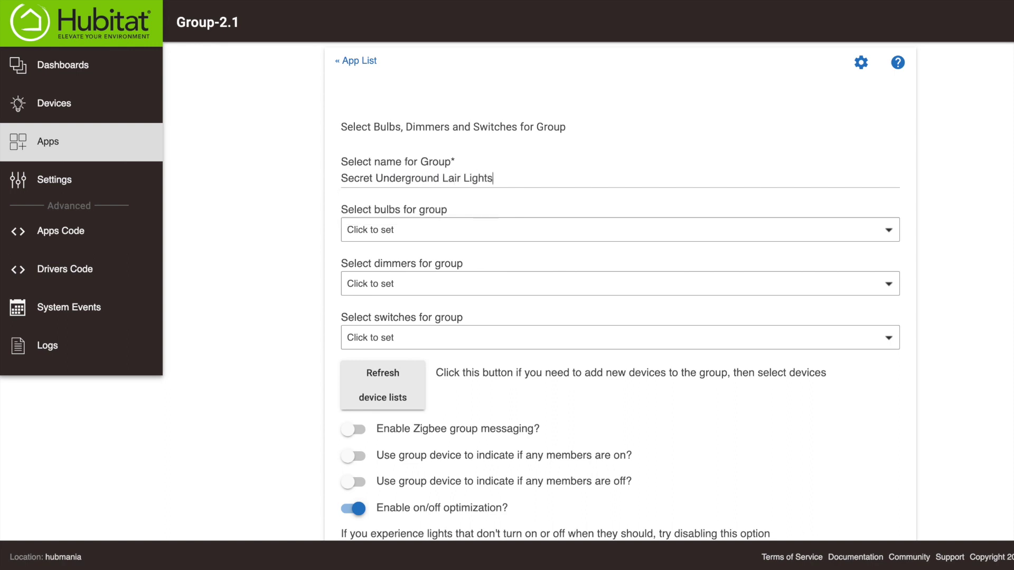
{"action": "left_click", "coordinate": [455, 229]}
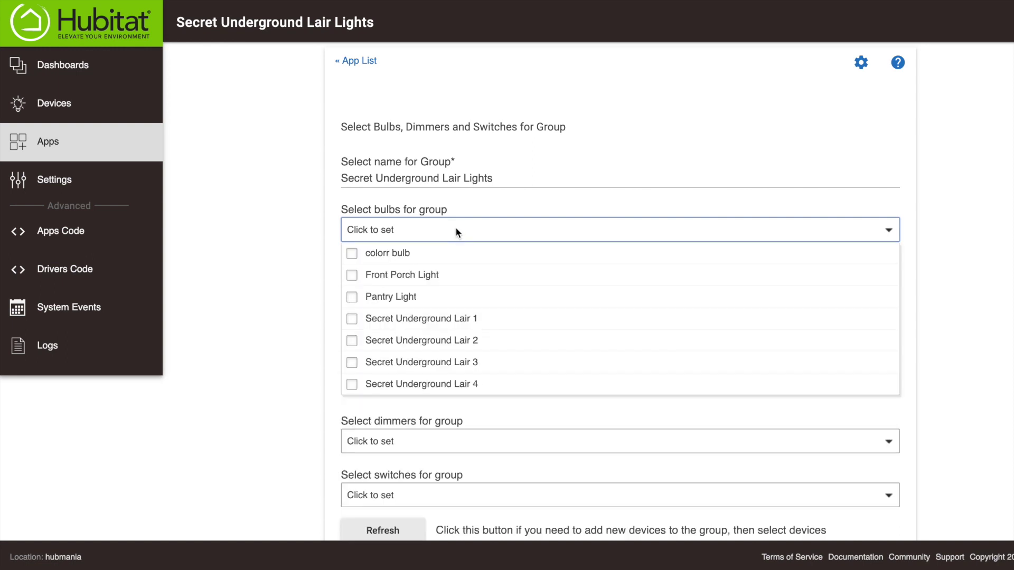
{"action": "left_click", "coordinate": [351, 317]}
{"action": "left_click", "coordinate": [352, 341]}
{"action": "left_click", "coordinate": [352, 363]}
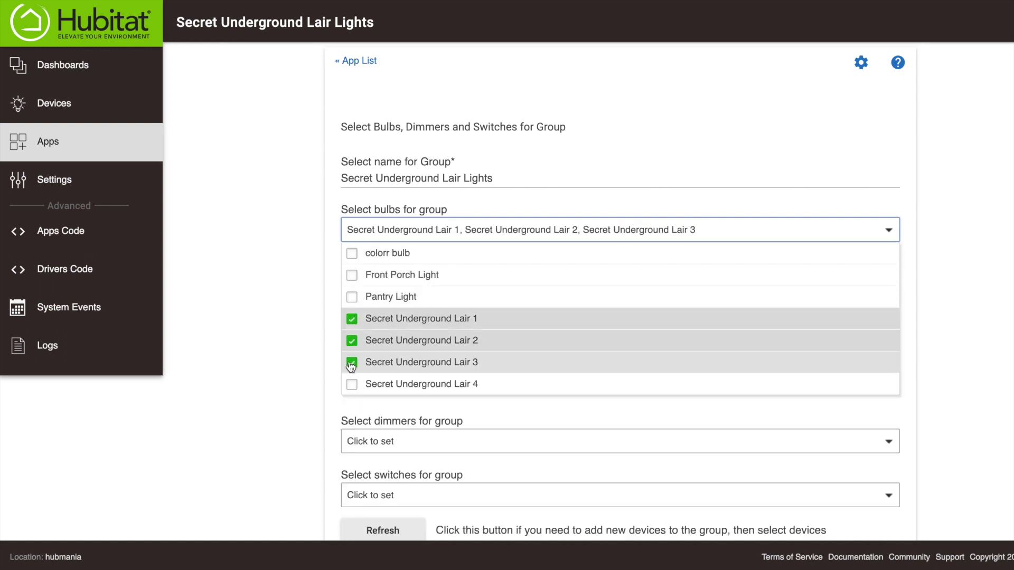
{"action": "left_click", "coordinate": [353, 384]}
{"action": "left_click", "coordinate": [400, 409]}
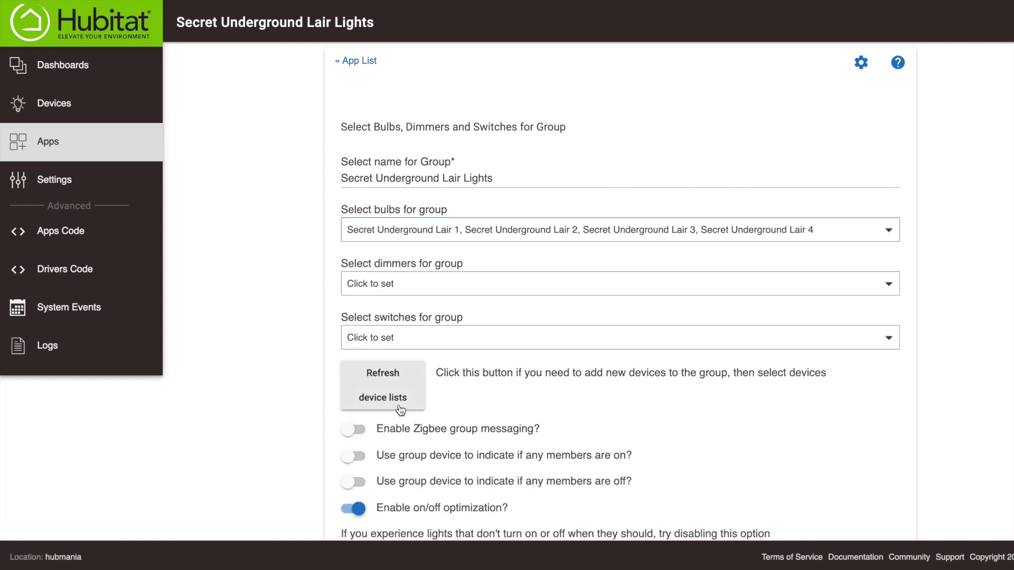
{"action": "scroll", "coordinate": [513, 321], "scroll_direction": "down", "scroll_amount": 3}
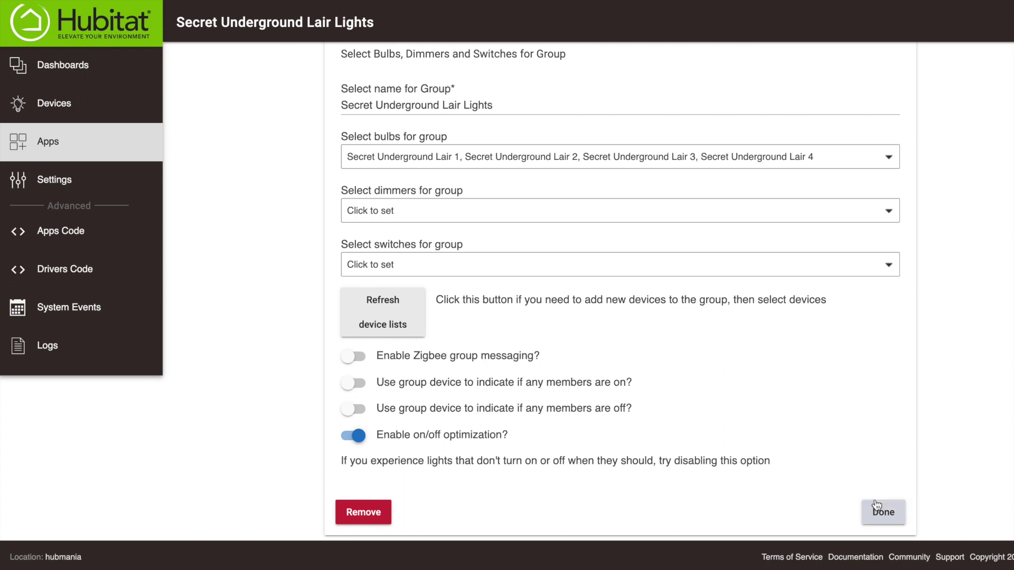
Save the group and find Secret Underground Lair Lights (Group Bulb Dimmer-2.1) in Devices.
{"action": "left_click", "coordinate": [885, 514]}
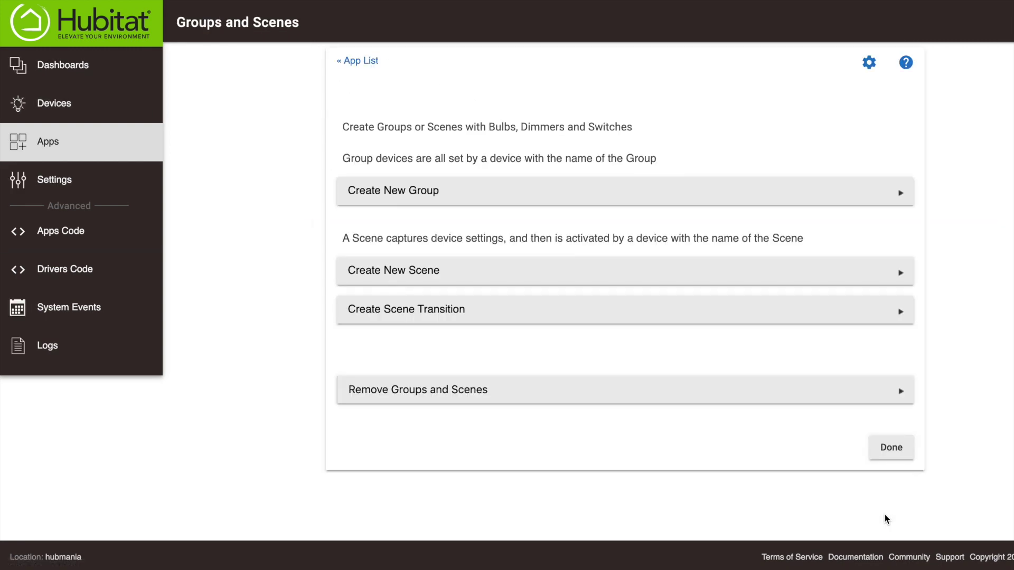
{"action": "left_click", "coordinate": [91, 110]}
{"action": "scroll", "coordinate": [351, 306], "scroll_direction": "down", "scroll_amount": 15}
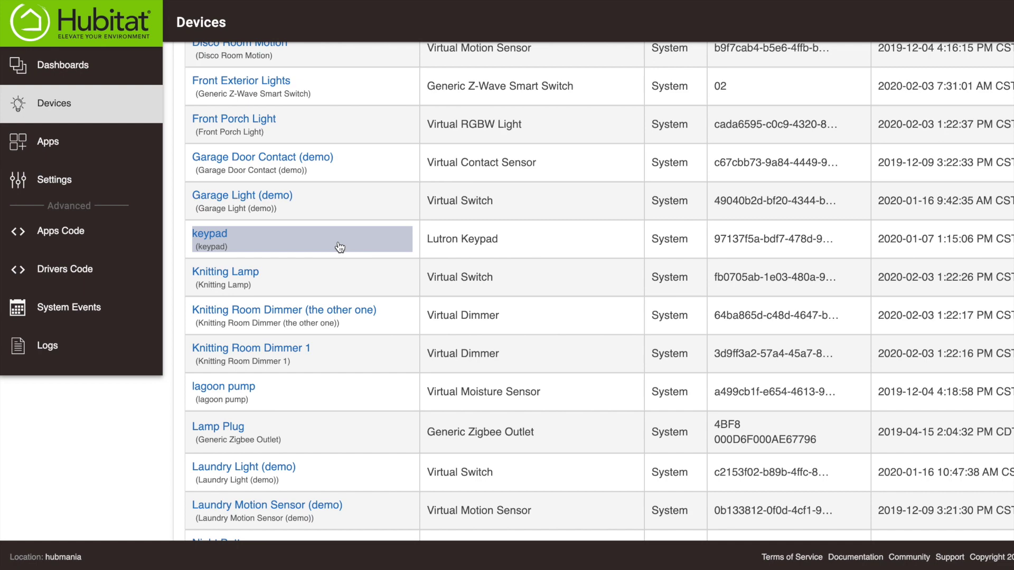
{"action": "scroll", "coordinate": [353, 307], "scroll_direction": "down", "scroll_amount": 2}
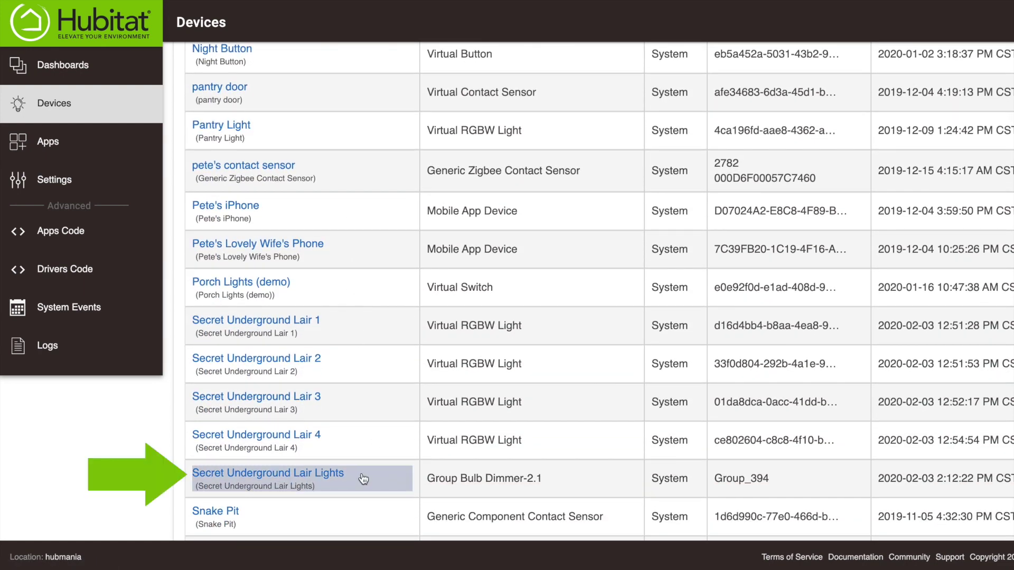
Return to the Groups and Scenes app from the Apps list.
{"action": "left_click", "coordinate": [66, 151]}
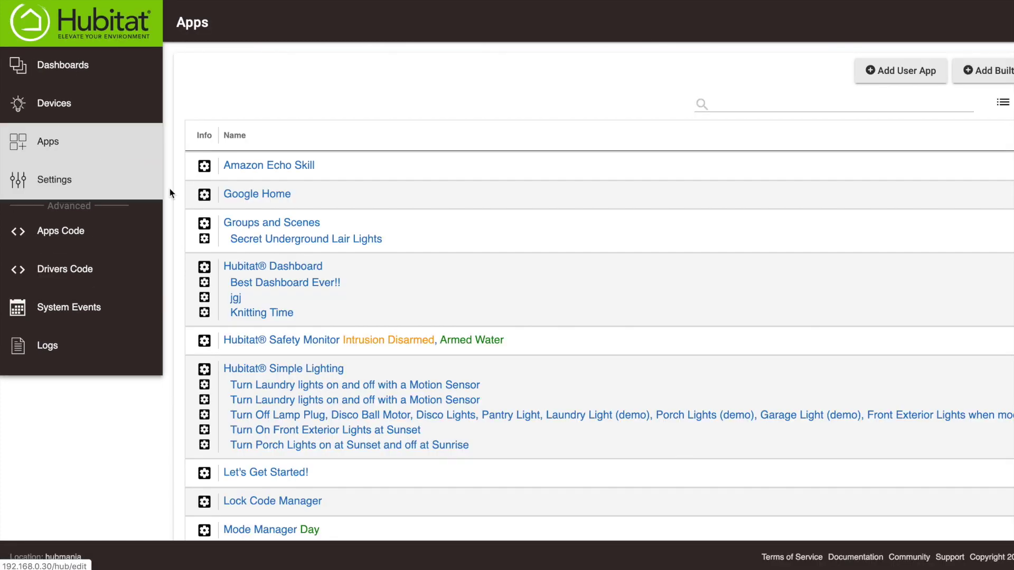
{"action": "left_click", "coordinate": [234, 224]}
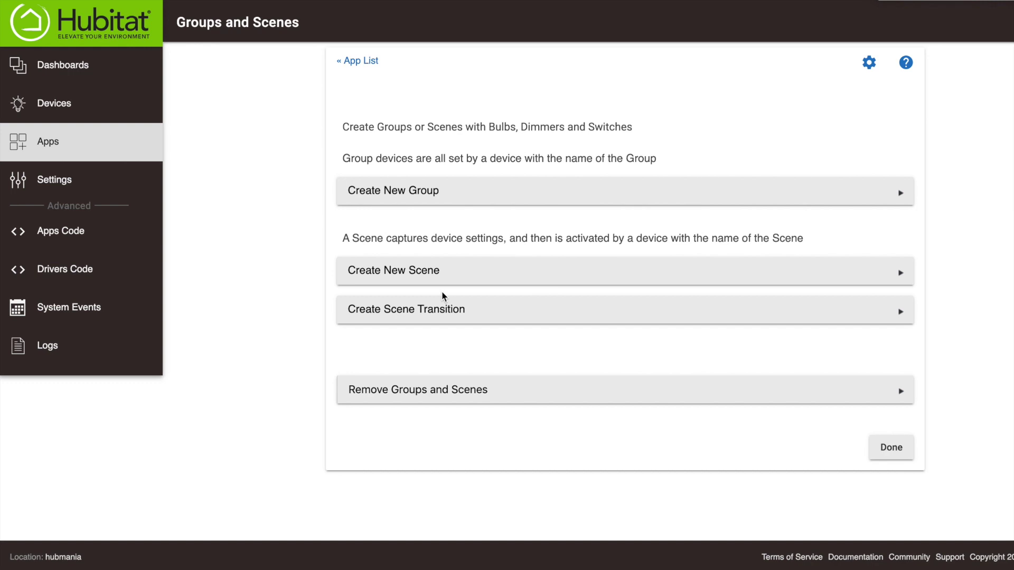
Create a new scene named Knitting Time.
{"action": "left_click", "coordinate": [454, 279]}
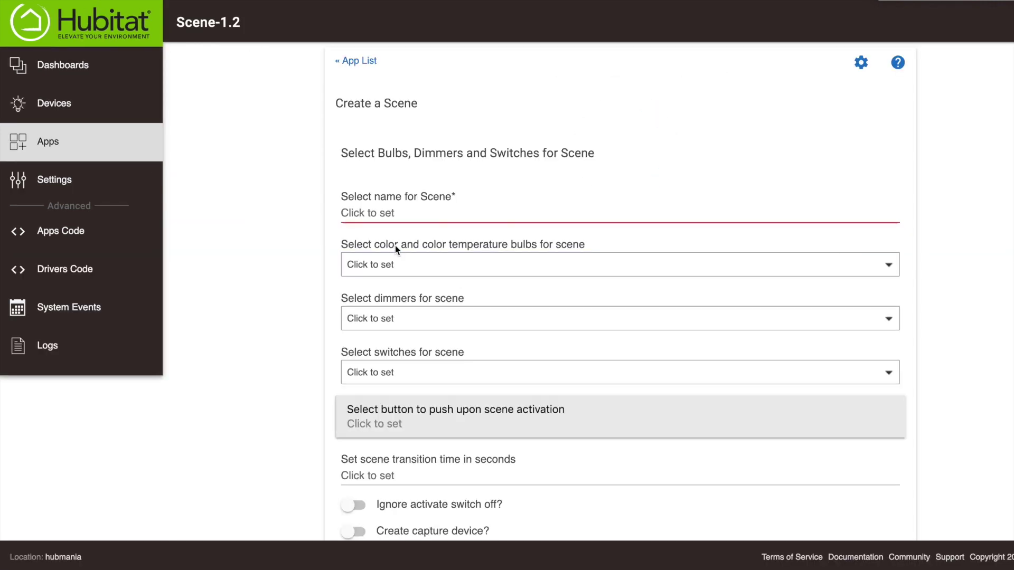
{"action": "left_click", "coordinate": [398, 213]}
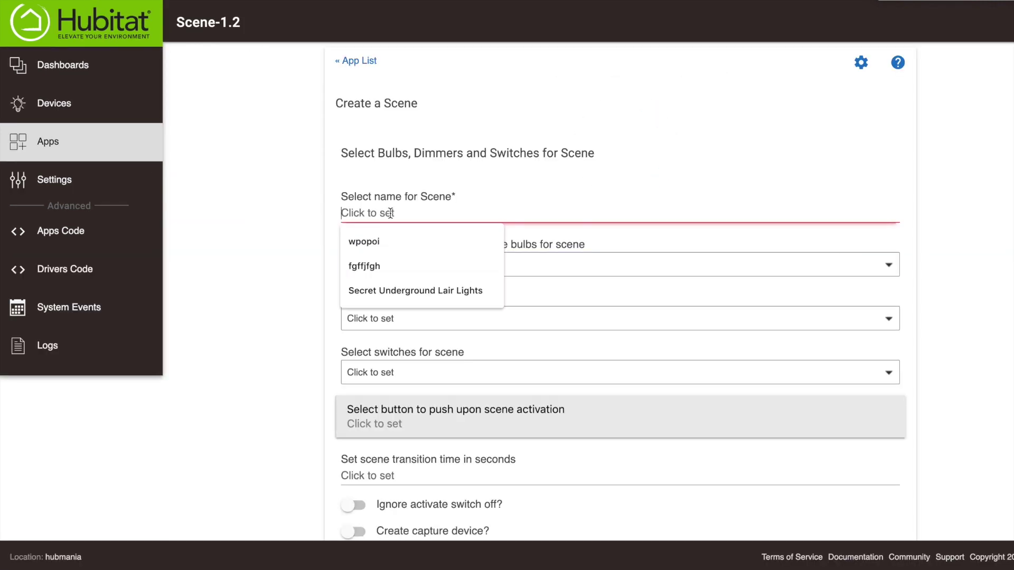
{"action": "type", "text": "Knitting Time"}
{"action": "left_click", "coordinate": [391, 269]}
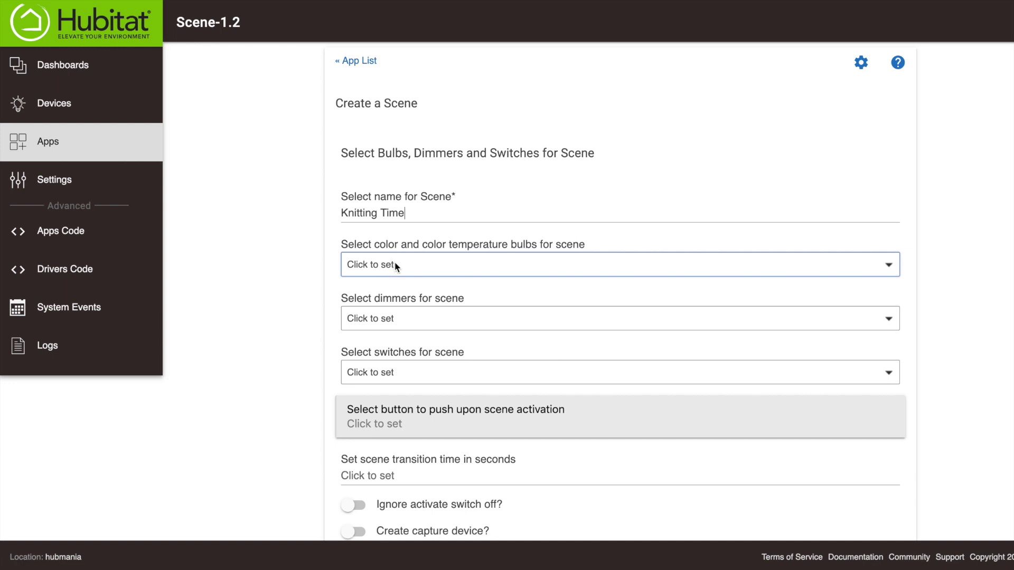
Add Knitting Lamp, both Knitting Room Dimmers and the Front Porch Light color bulb to the scene.
{"action": "left_click", "coordinate": [379, 371]}
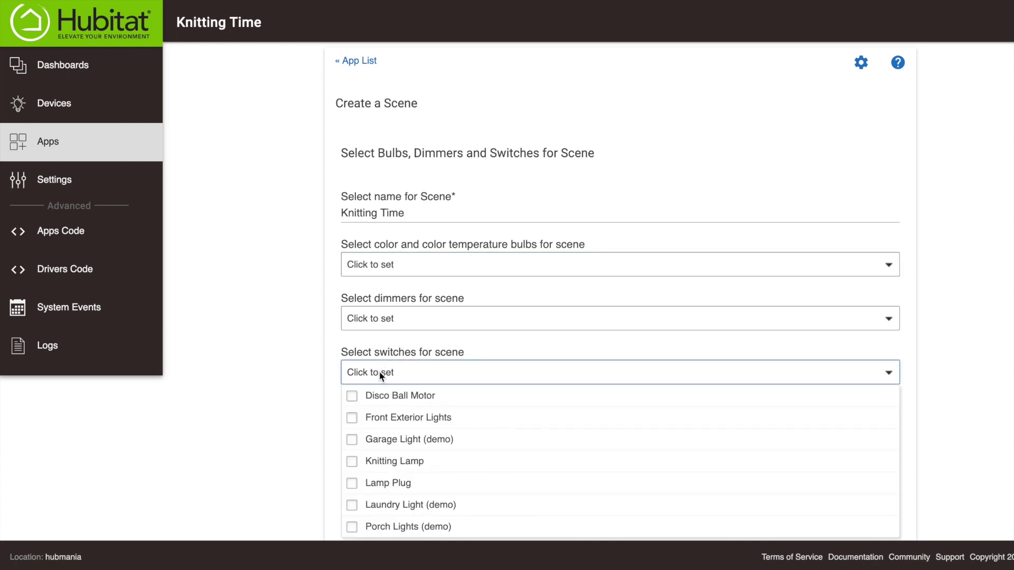
{"action": "scroll", "coordinate": [383, 437], "scroll_direction": "down", "scroll_amount": 1}
{"action": "scroll", "coordinate": [383, 438], "scroll_direction": "down", "scroll_amount": 1}
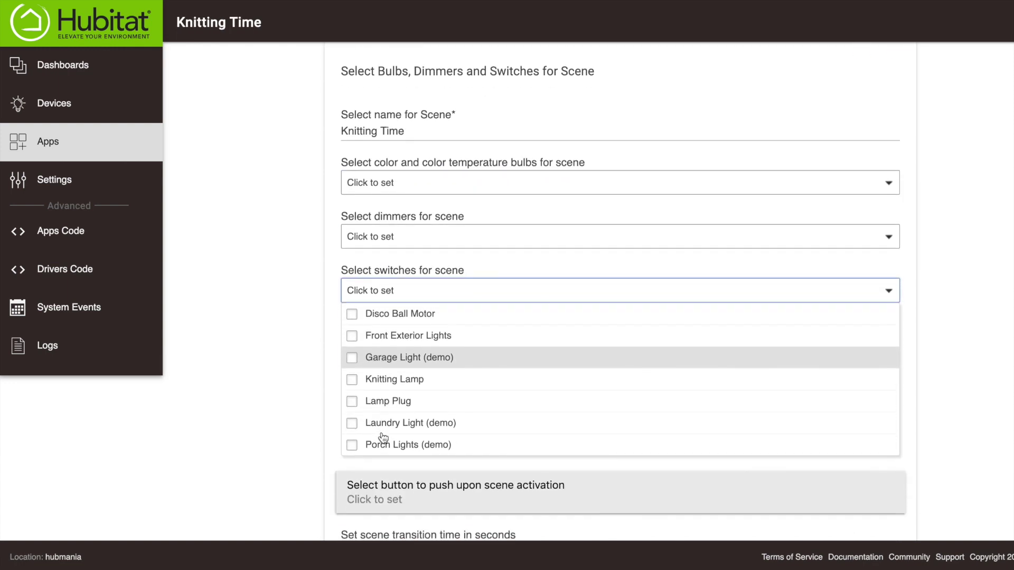
{"action": "left_click", "coordinate": [356, 377]}
{"action": "left_click", "coordinate": [329, 338]}
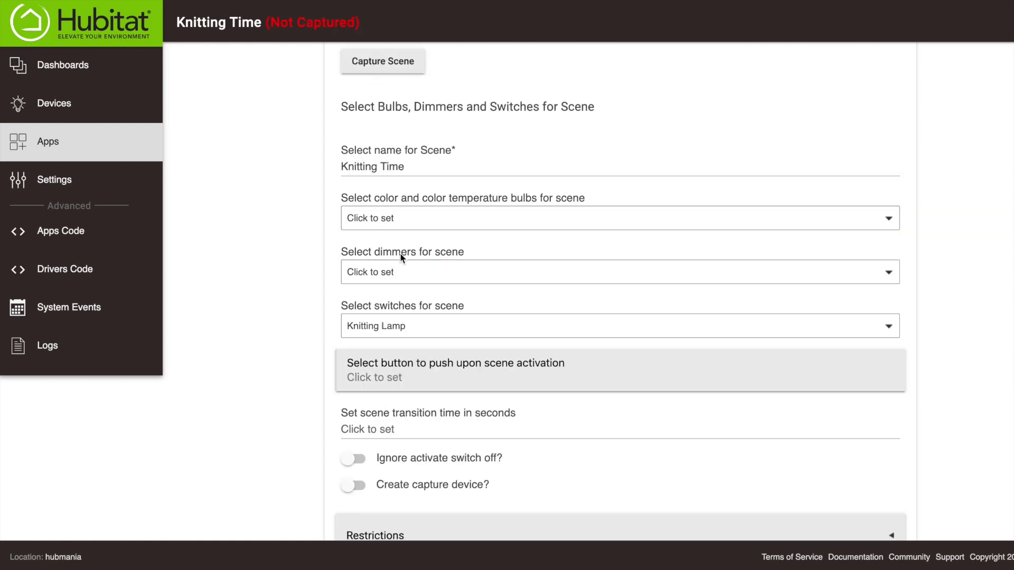
{"action": "left_click", "coordinate": [397, 273]}
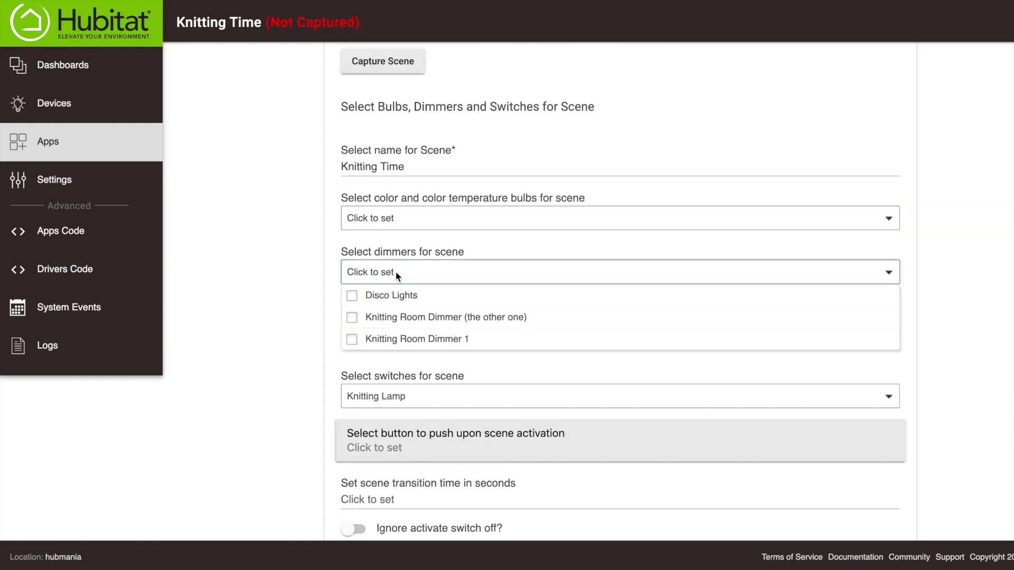
{"action": "left_click", "coordinate": [352, 318]}
{"action": "left_click", "coordinate": [353, 339]}
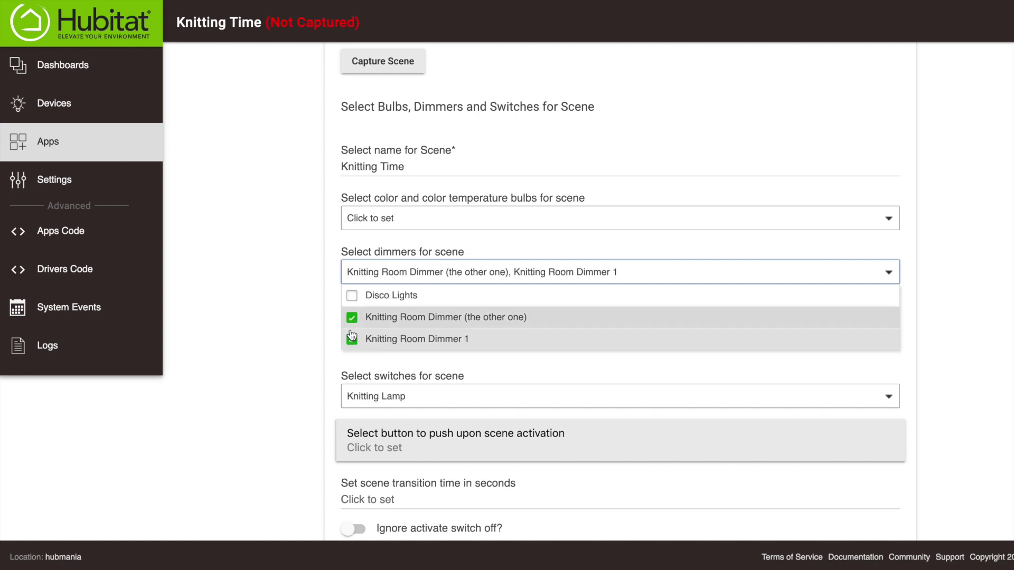
{"action": "left_click", "coordinate": [333, 248]}
{"action": "left_click", "coordinate": [392, 219]}
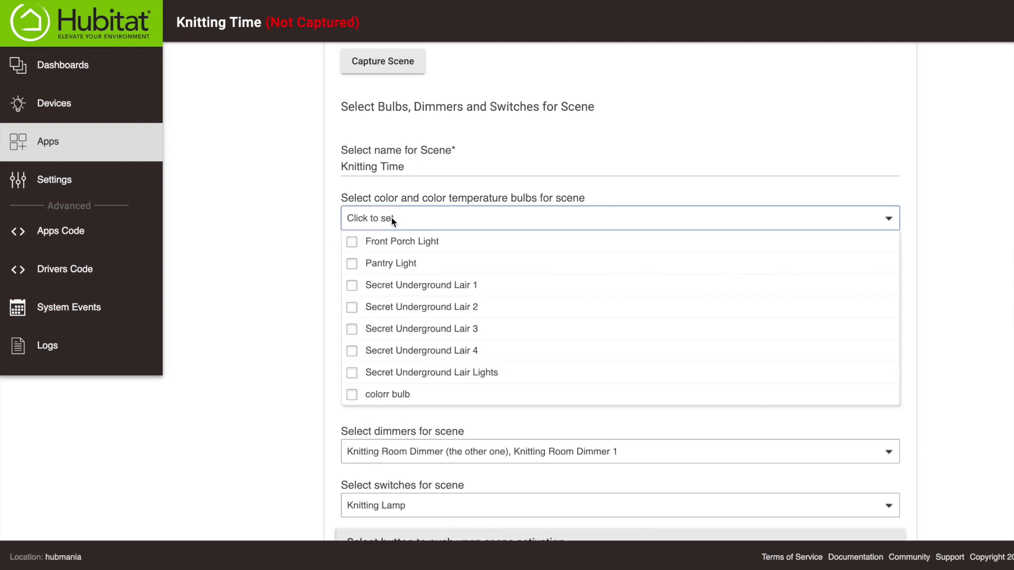
{"action": "left_click", "coordinate": [352, 243]}
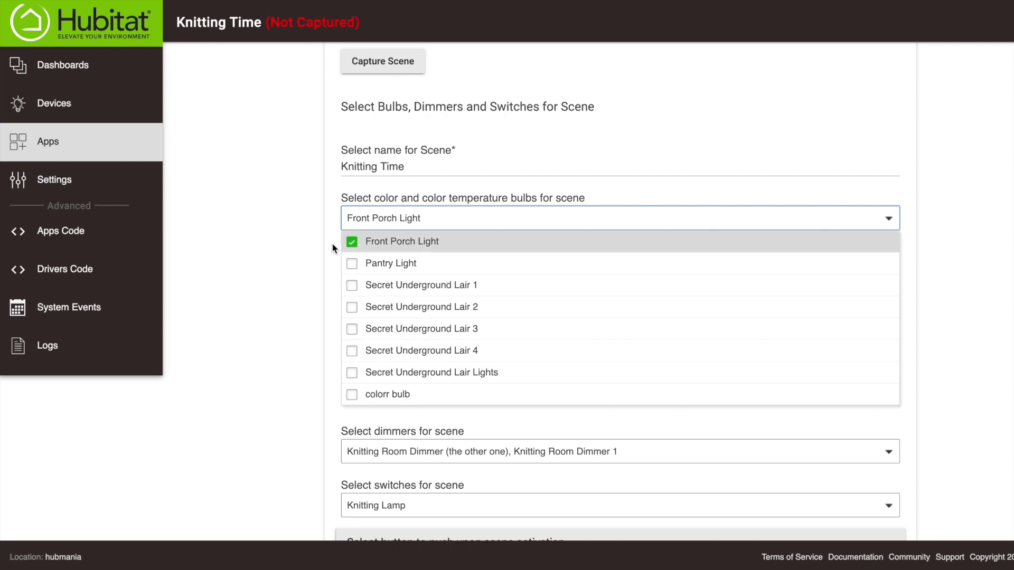
Give the Knitting Time scene a 3-second transition time.
{"action": "left_click", "coordinate": [333, 248]}
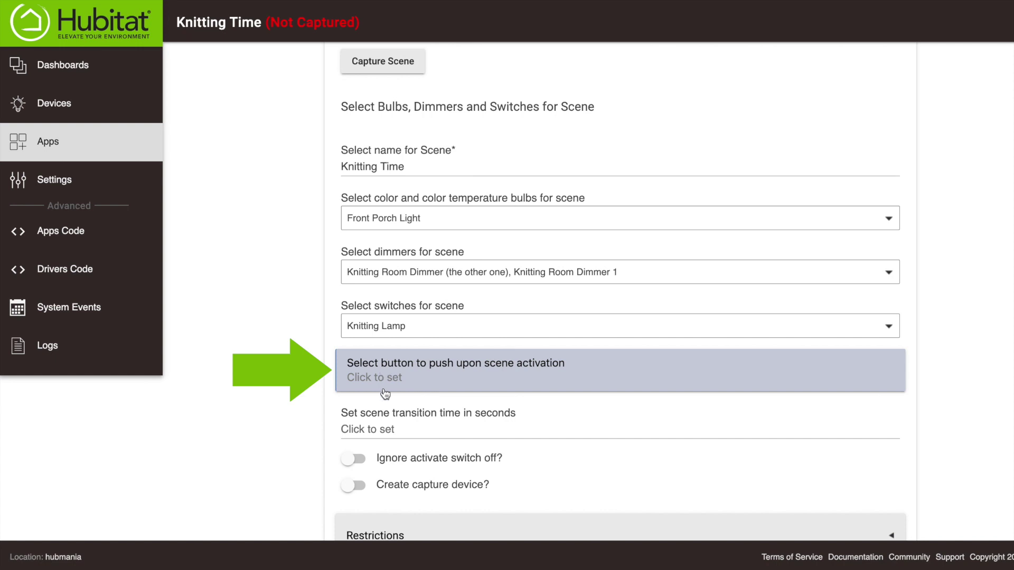
{"action": "left_click", "coordinate": [383, 429]}
{"action": "type", "text": "3"}
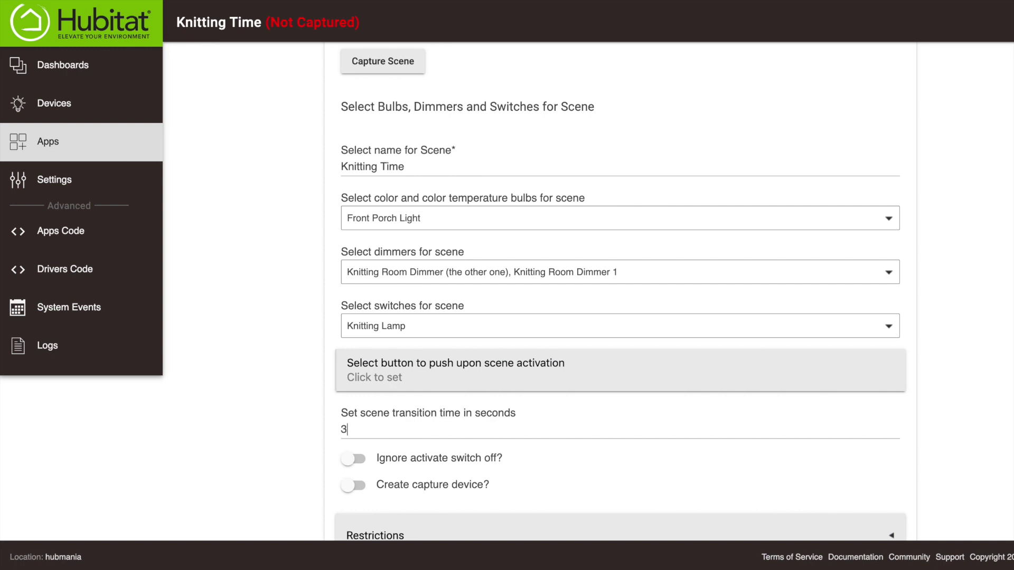
{"action": "scroll", "coordinate": [547, 462], "scroll_direction": "down", "scroll_amount": 1}
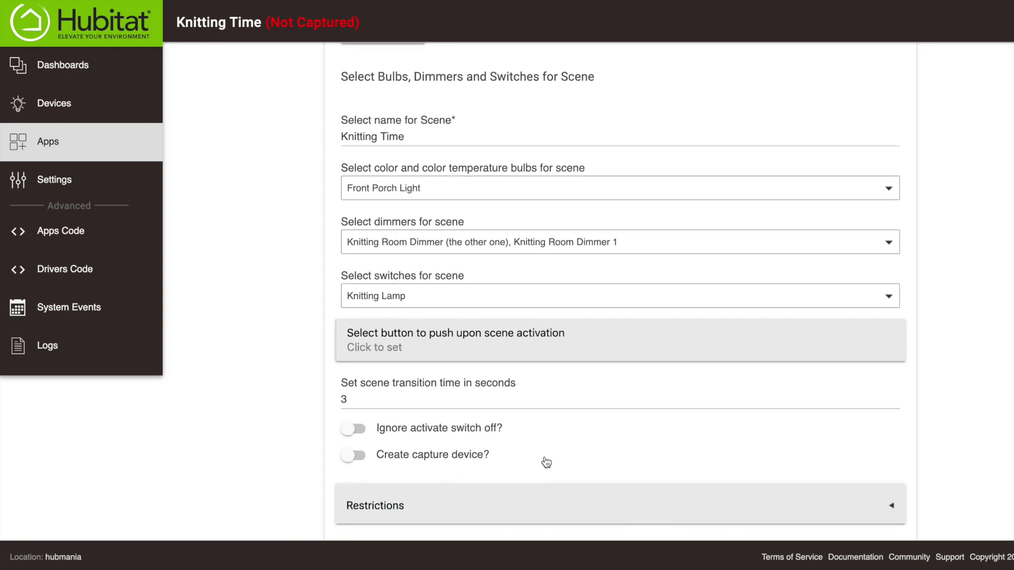
{"action": "scroll", "coordinate": [547, 462], "scroll_direction": "down", "scroll_amount": 1}
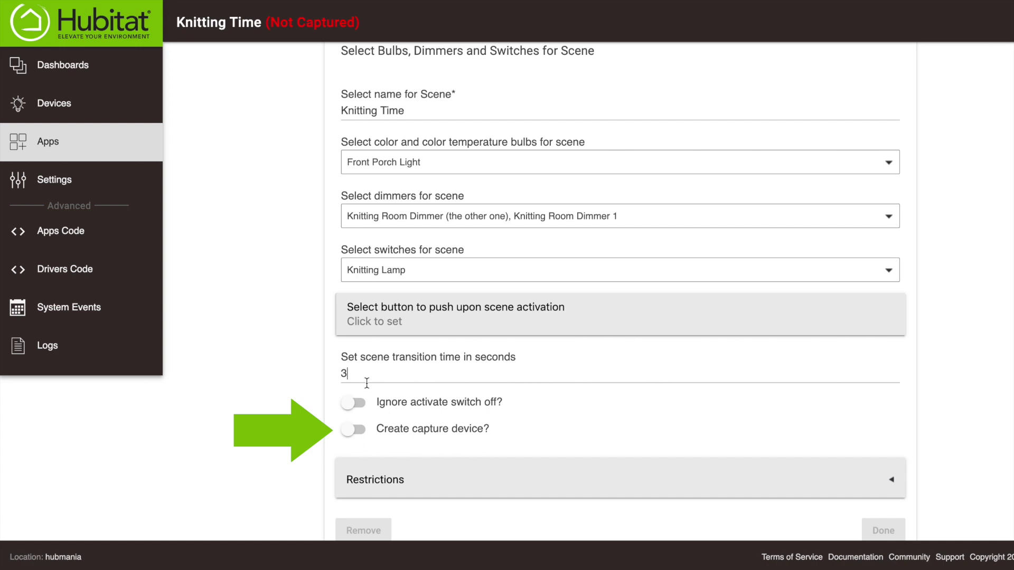
{"action": "scroll", "coordinate": [521, 436], "scroll_direction": "down", "scroll_amount": 1}
{"action": "left_click", "coordinate": [518, 461]}
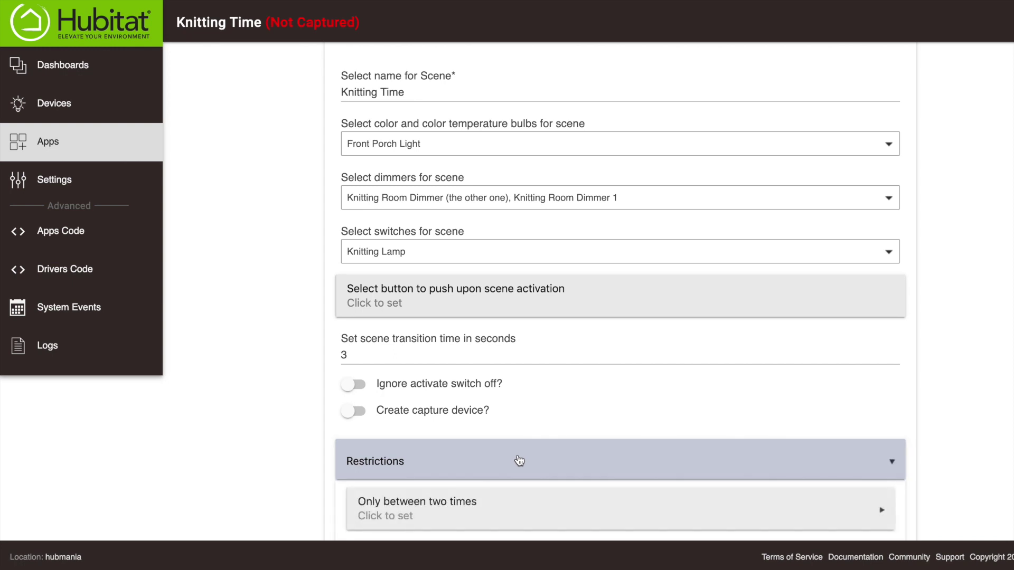
{"action": "scroll", "coordinate": [520, 461], "scroll_direction": "down", "scroll_amount": 2}
{"action": "scroll", "coordinate": [519, 461], "scroll_direction": "down", "scroll_amount": 5}
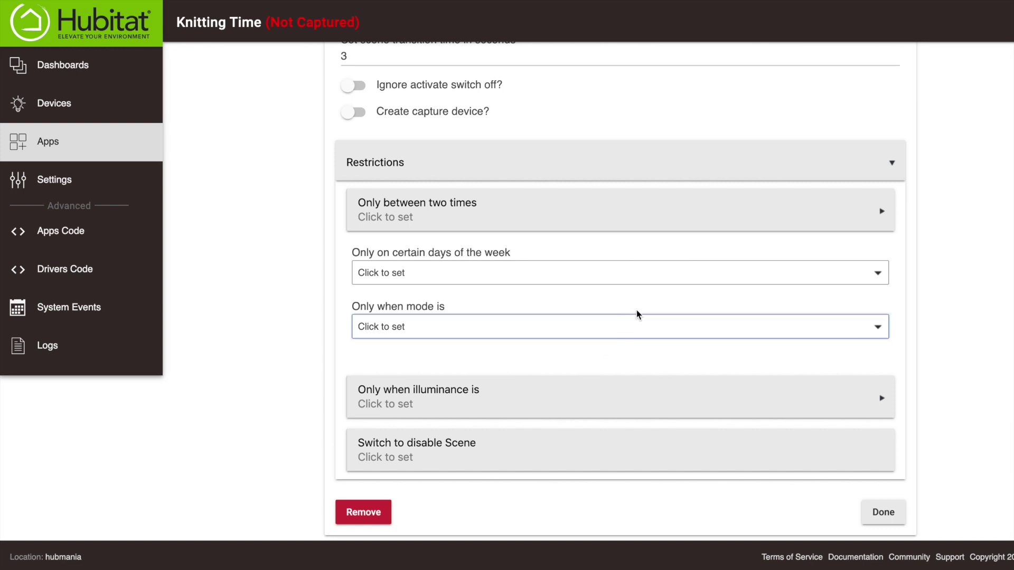
{"action": "left_click", "coordinate": [727, 168]}
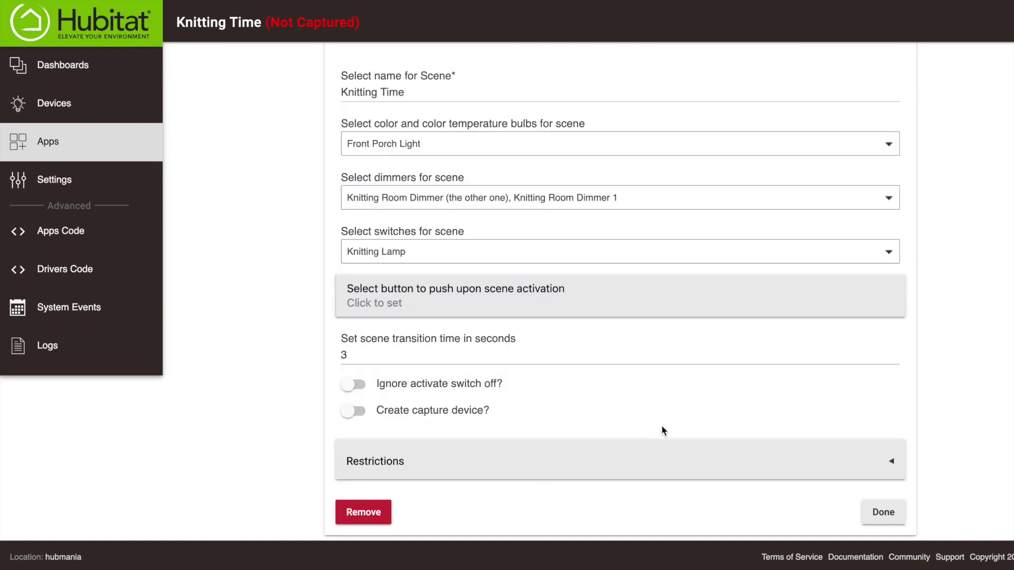
Save the Knitting Time scene with Done.
{"action": "left_click", "coordinate": [882, 519]}
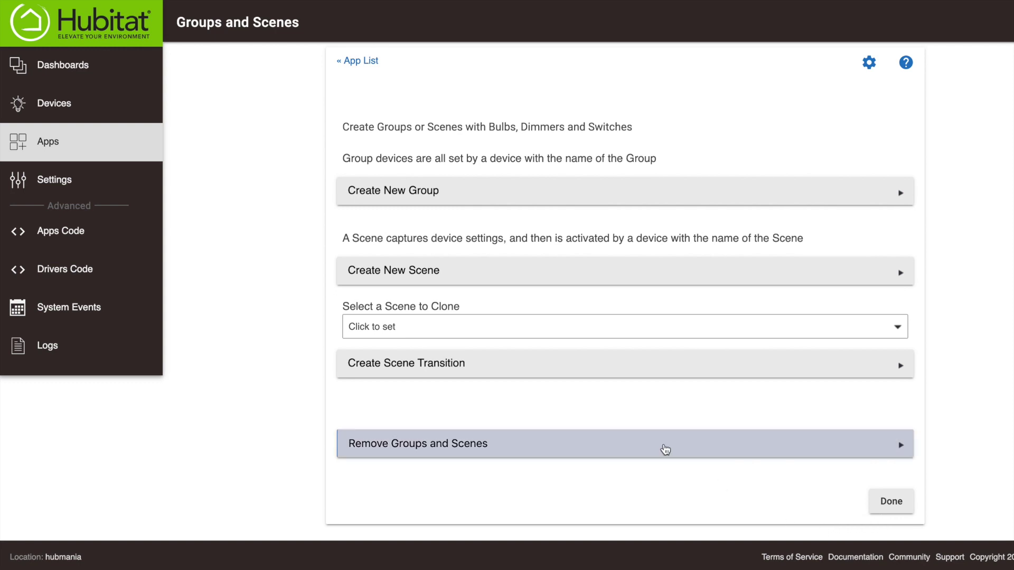
On the Knitting Time dashboard, turn Knitting Lamp on and dim both Knitting Room dimmers to 23%.
{"action": "left_click", "coordinate": [93, 72]}
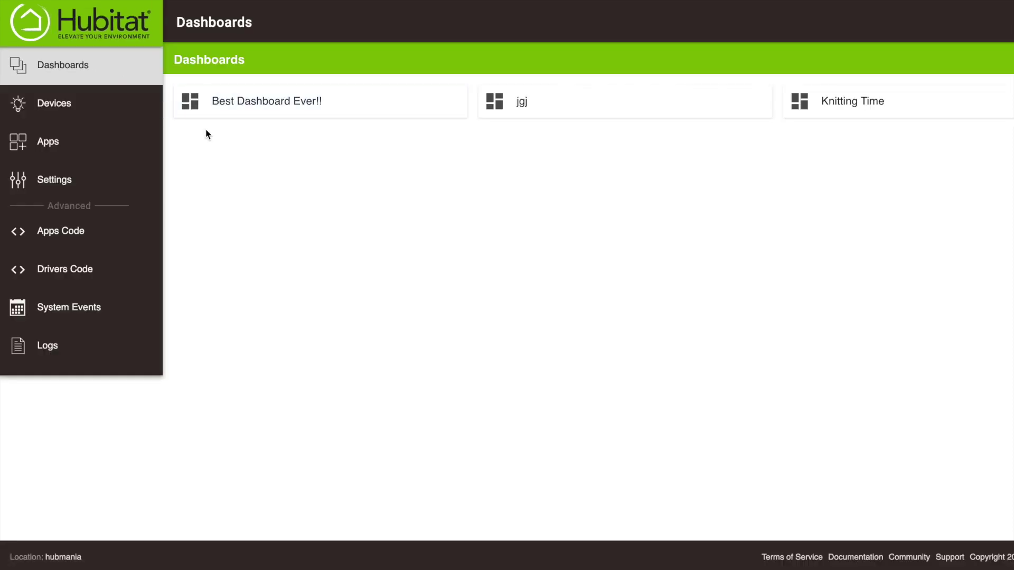
{"action": "left_click", "coordinate": [837, 104]}
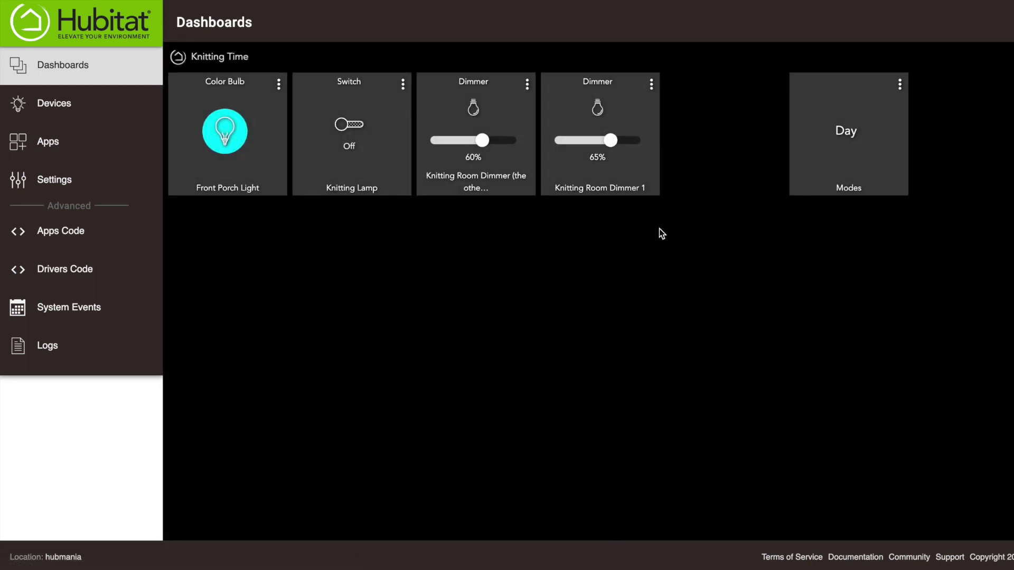
{"action": "left_click", "coordinate": [351, 128]}
{"action": "left_click", "coordinate": [485, 140]}
{"action": "left_click_drag", "start_coordinate": [478, 137], "coordinate": [450, 145]}
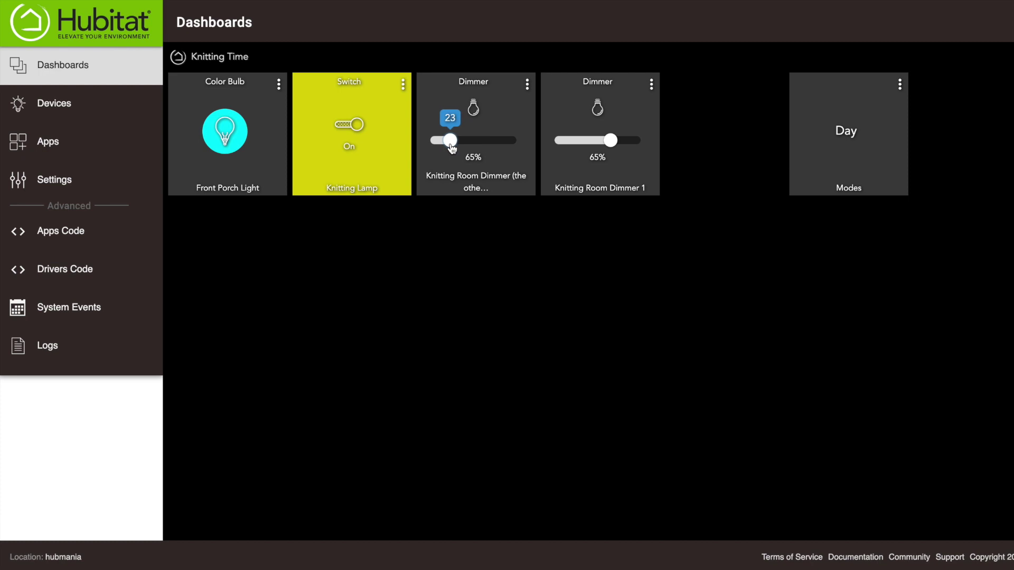
{"action": "left_click_drag", "start_coordinate": [611, 141], "coordinate": [574, 141]}
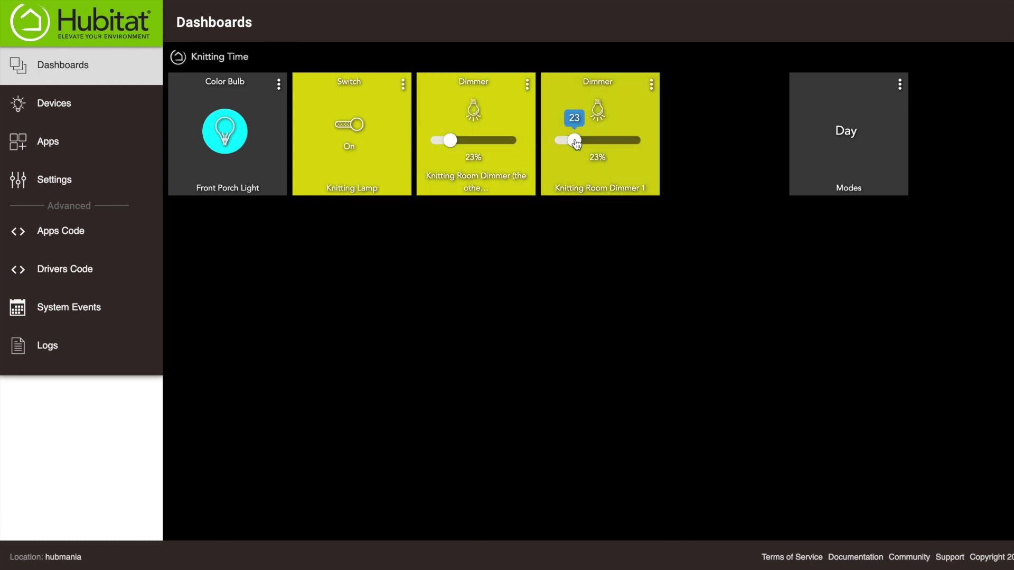
Change the Front Porch Light colour to red.
{"action": "left_click", "coordinate": [208, 142]}
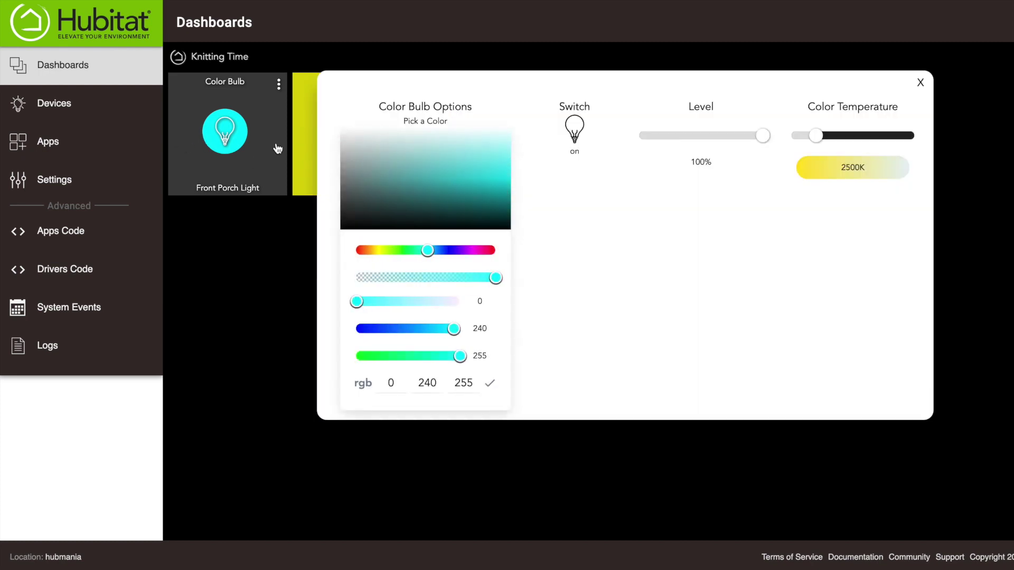
{"action": "left_click", "coordinate": [477, 252]}
{"action": "mouse_move", "coordinate": [478, 255]}
{"action": "left_mouse_down"}
{"action": "mouse_move", "coordinate": [505, 257]}
{"action": "mouse_move", "coordinate": [489, 255]}
{"action": "left_mouse_up"}
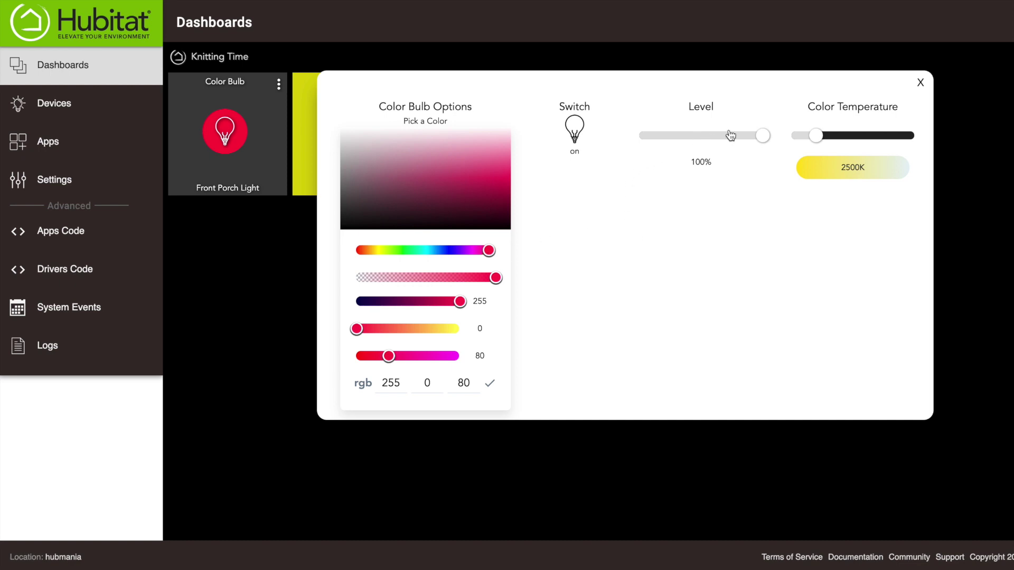
{"action": "left_click", "coordinate": [919, 85]}
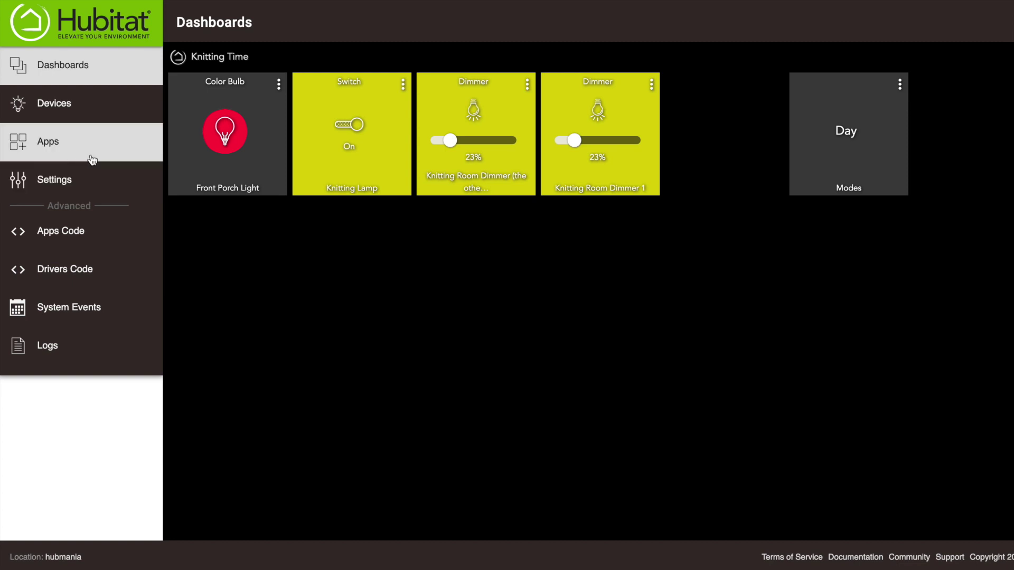
Capture Knitting Time: lamp on, dimmers at level 23, porch light hue 96.
{"action": "left_click", "coordinate": [69, 155]}
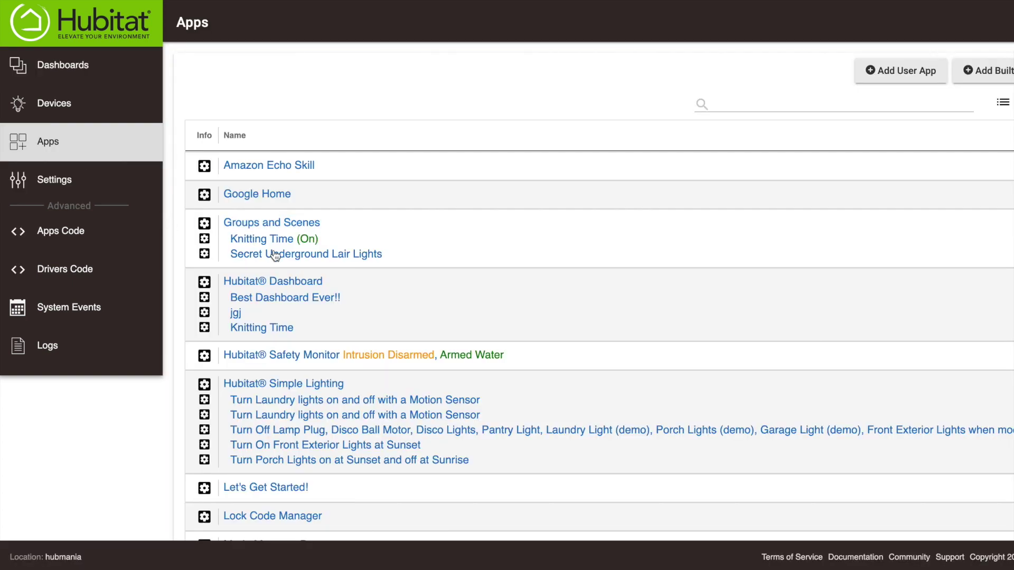
{"action": "left_click", "coordinate": [274, 246]}
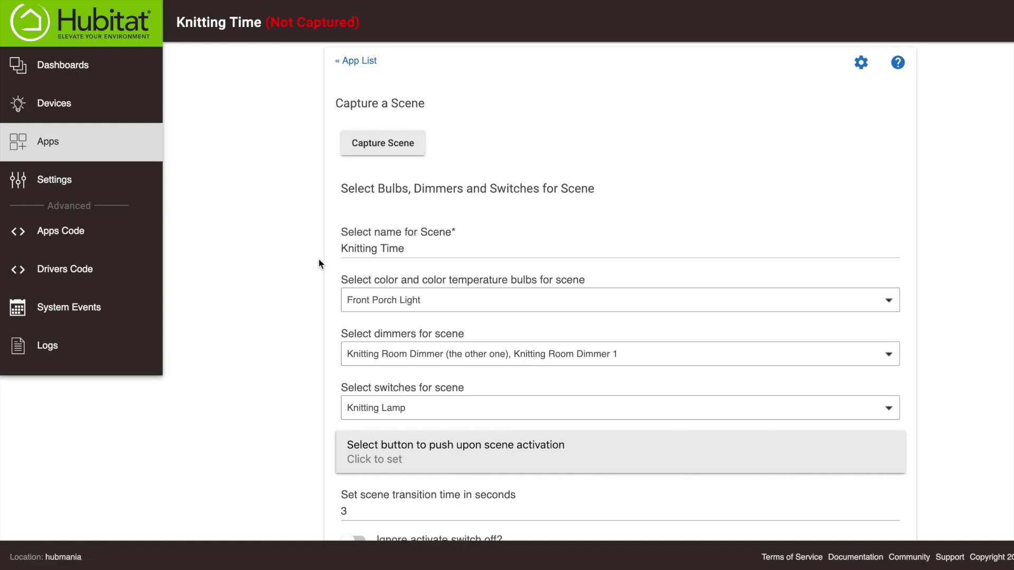
{"action": "left_click", "coordinate": [373, 151]}
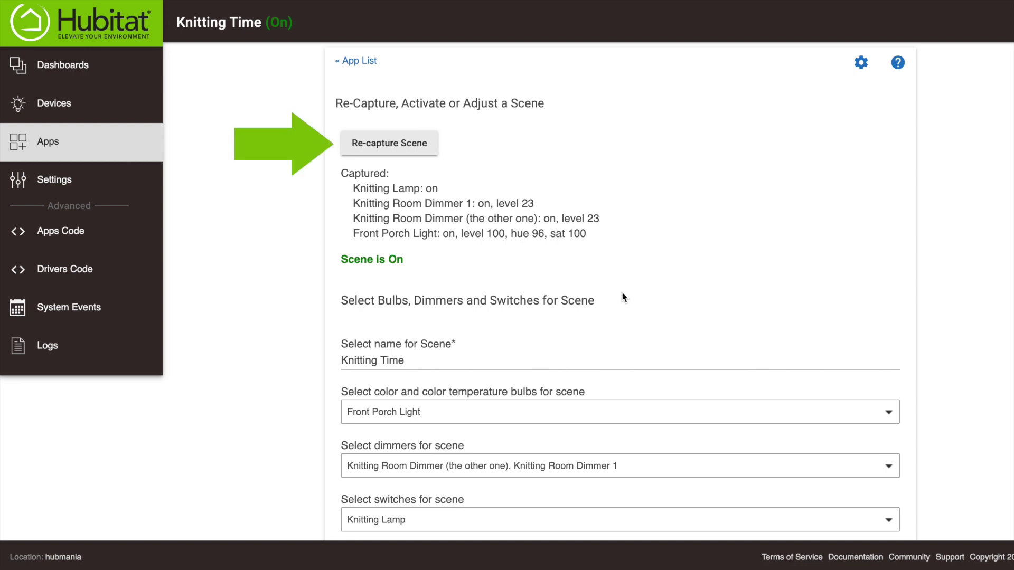
Set both Knitting Room dimmer levels in the scene adjustments to 35.
{"action": "scroll", "coordinate": [622, 293], "scroll_direction": "down", "scroll_amount": 3}
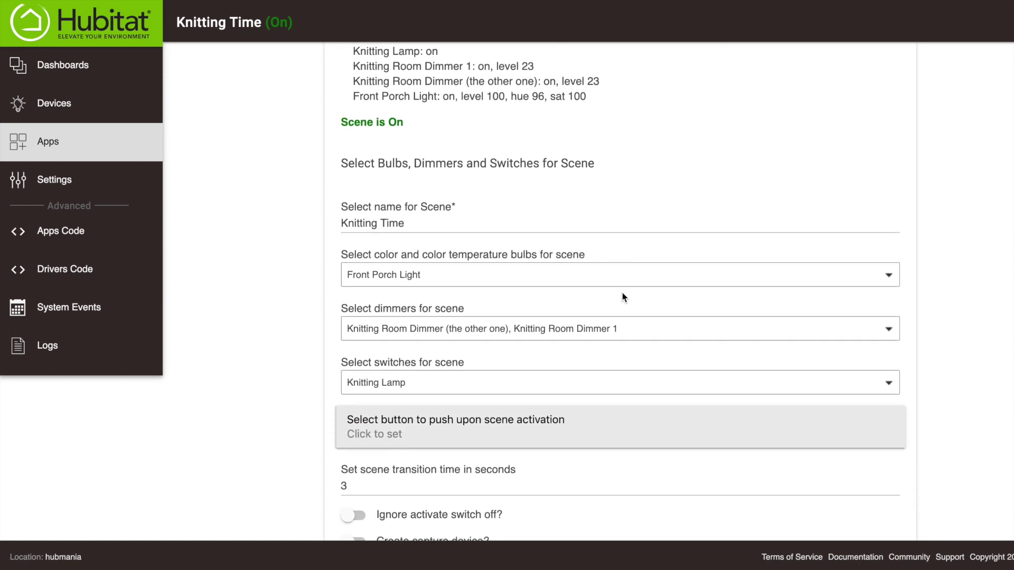
{"action": "scroll", "coordinate": [622, 294], "scroll_direction": "down", "scroll_amount": 3}
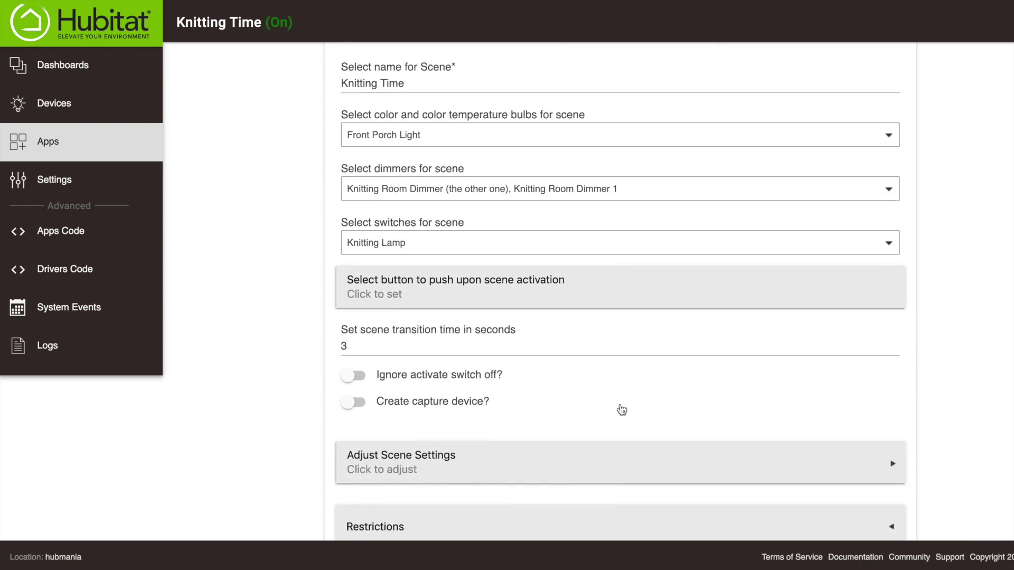
{"action": "scroll", "coordinate": [621, 409], "scroll_direction": "down", "scroll_amount": 2}
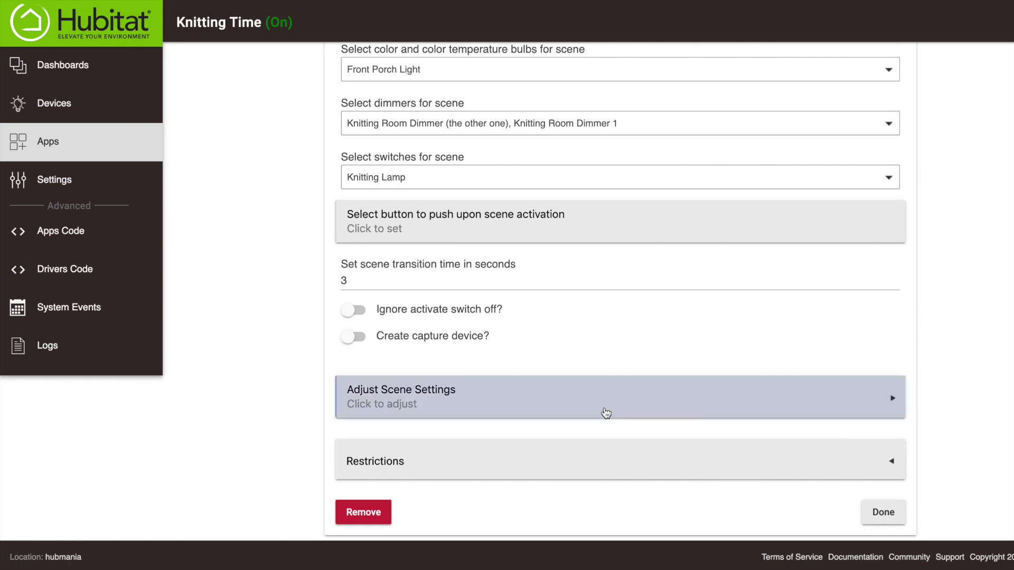
{"action": "left_click", "coordinate": [545, 407]}
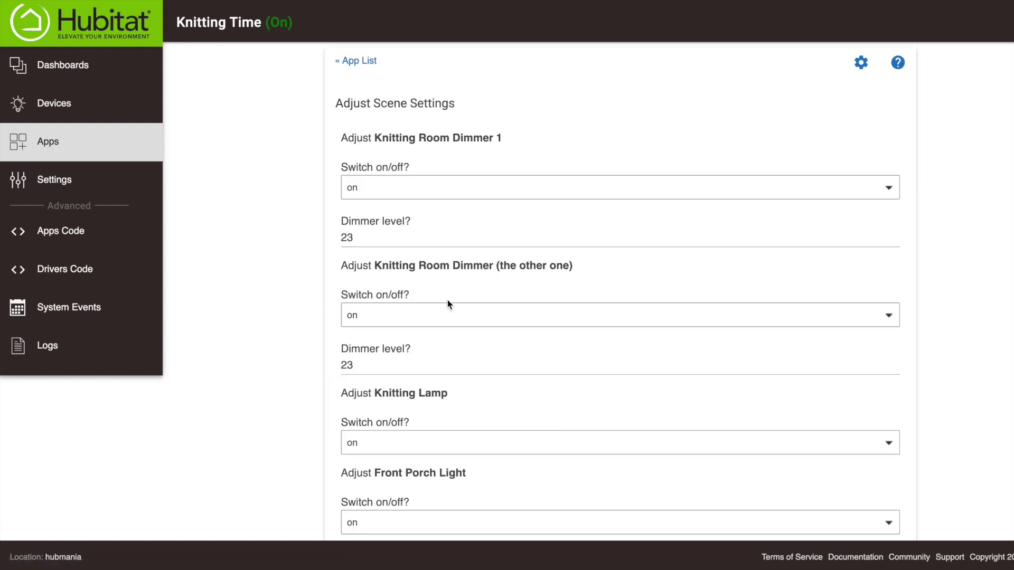
{"action": "key", "text": "BackSpace"}
{"action": "type", "text": "35"}
{"action": "left_click", "coordinate": [369, 370]}
{"action": "key", "text": "BackSpace"}
{"action": "type", "text": "35"}
Save the scene adjustments and the Knitting Time scene.
{"action": "scroll", "coordinate": [569, 372], "scroll_direction": "down", "scroll_amount": 5}
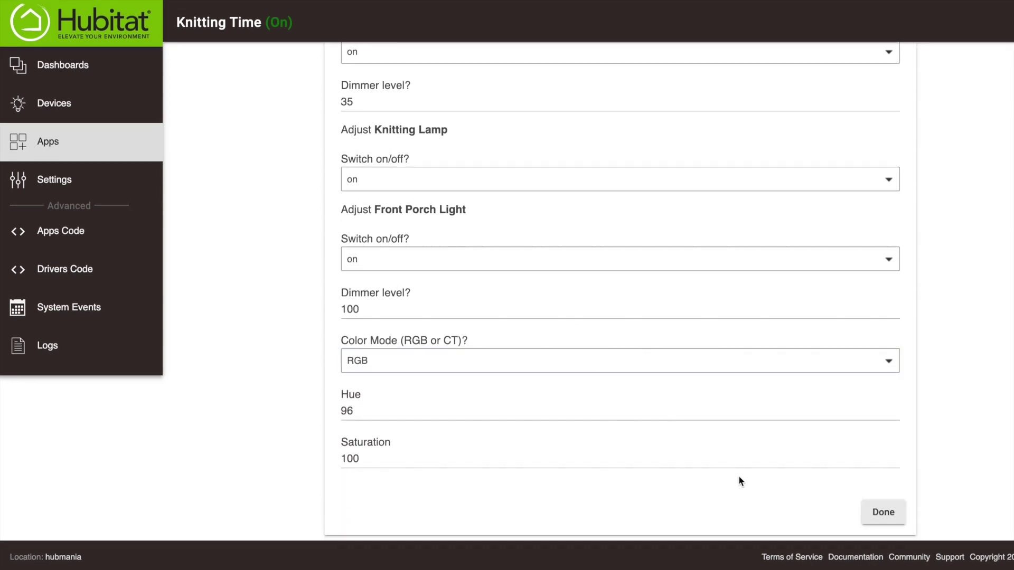
{"action": "left_click", "coordinate": [882, 516]}
{"action": "scroll", "coordinate": [600, 371], "scroll_direction": "down", "scroll_amount": 6}
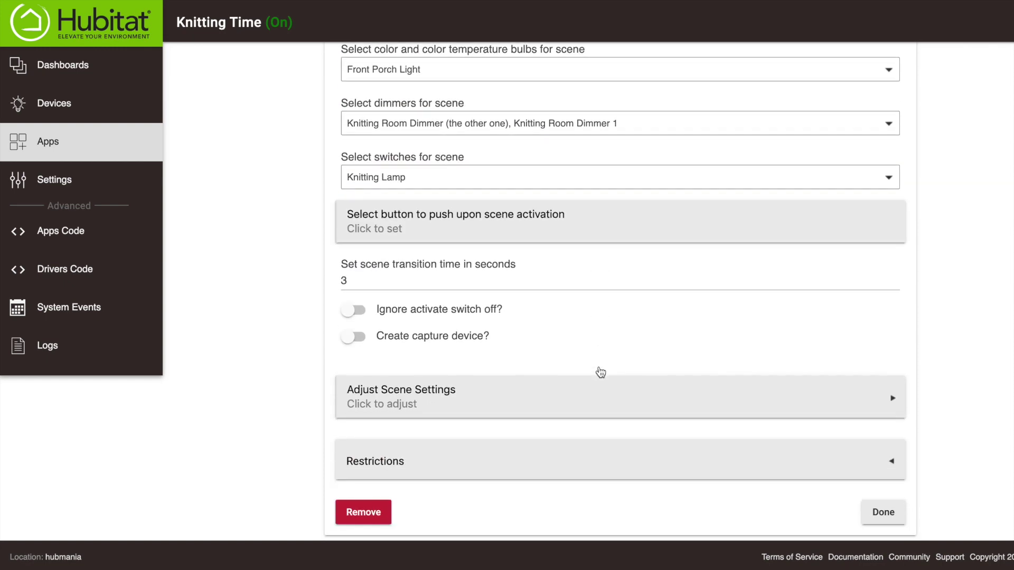
{"action": "left_click", "coordinate": [875, 514]}
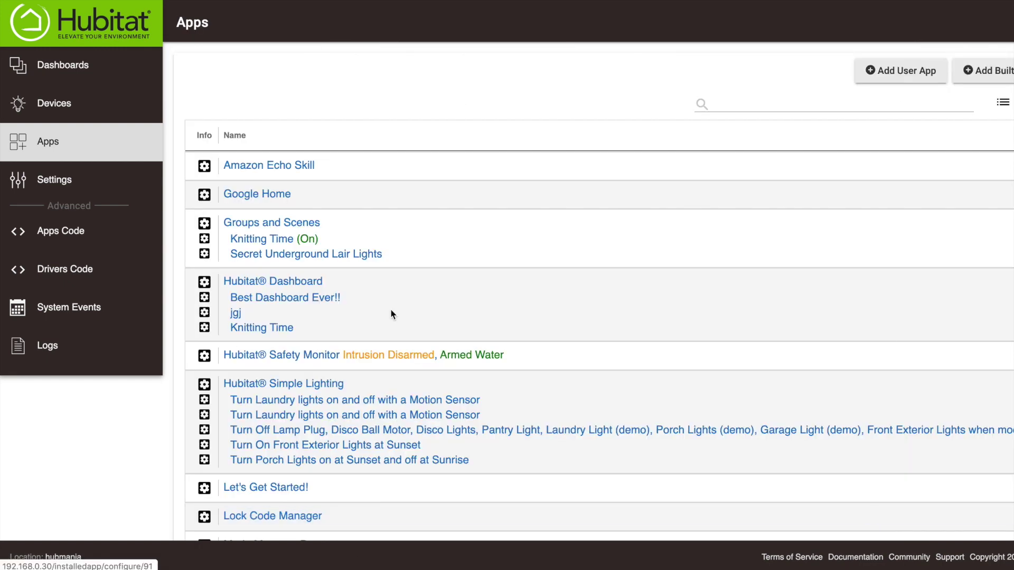
In Groups and Scenes, clone the Knitting Time scene as 'Knitting Time copy'.
{"action": "left_click", "coordinate": [276, 227]}
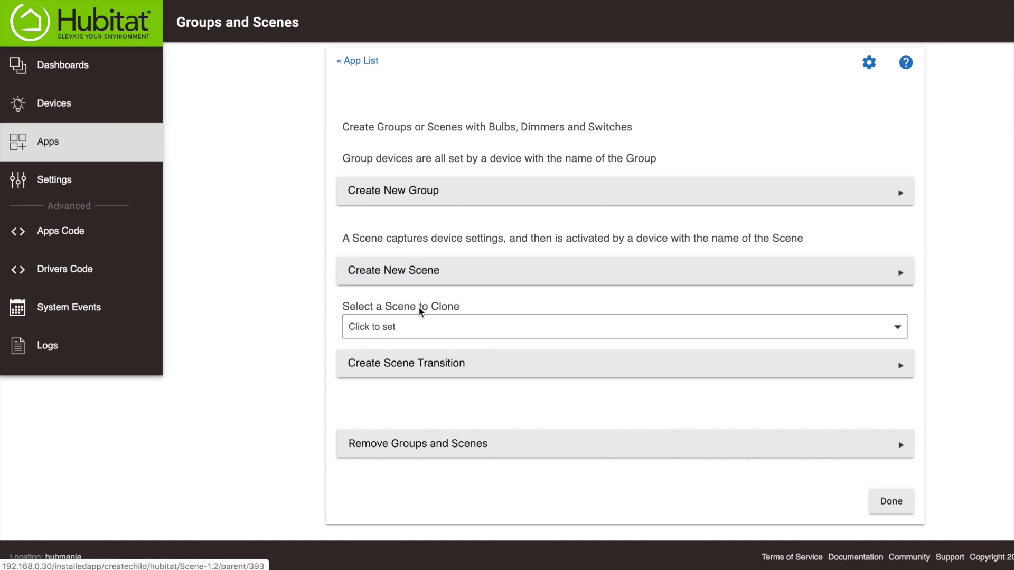
{"action": "left_click", "coordinate": [422, 332]}
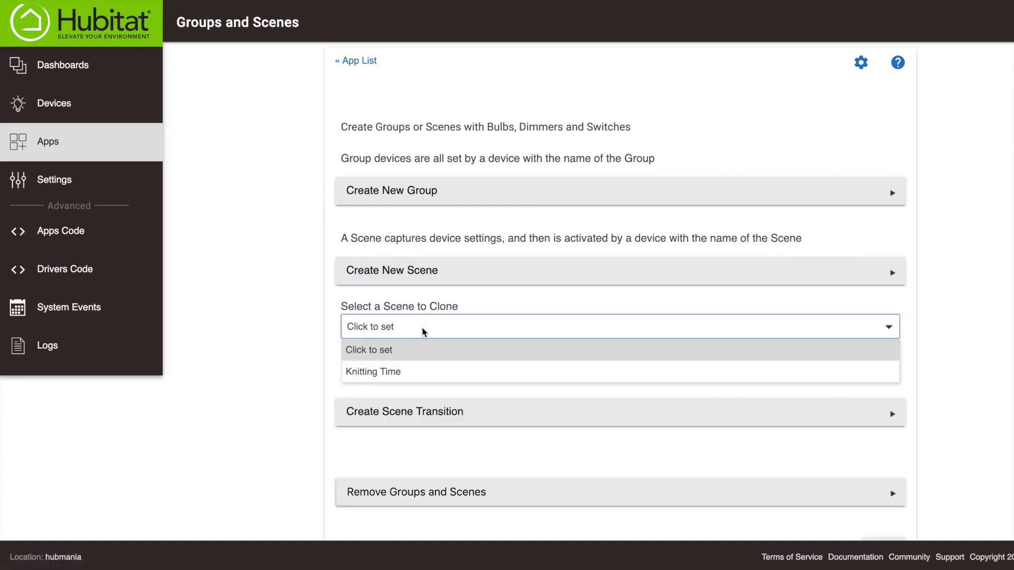
{"action": "left_click", "coordinate": [398, 373]}
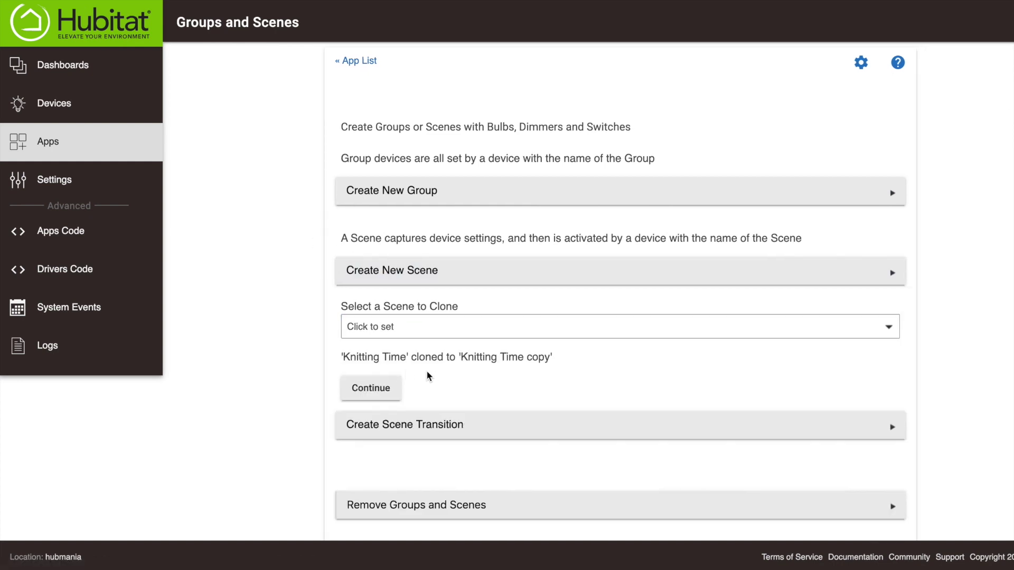
{"action": "left_click", "coordinate": [396, 391]}
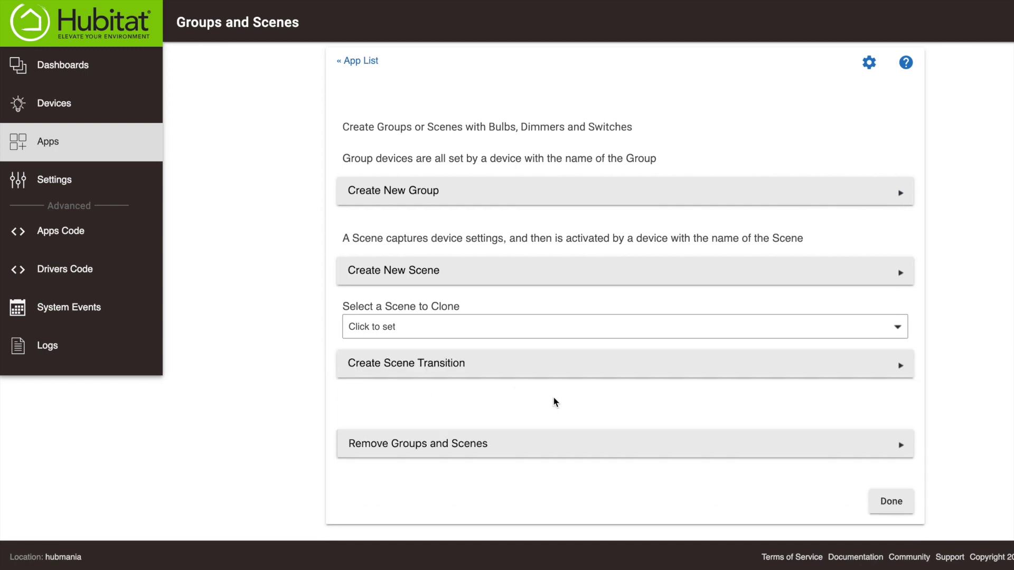
Create a scene transition named 'knitting party' from Knitting Time to Knitting Time copy.
{"action": "left_click", "coordinate": [582, 364]}
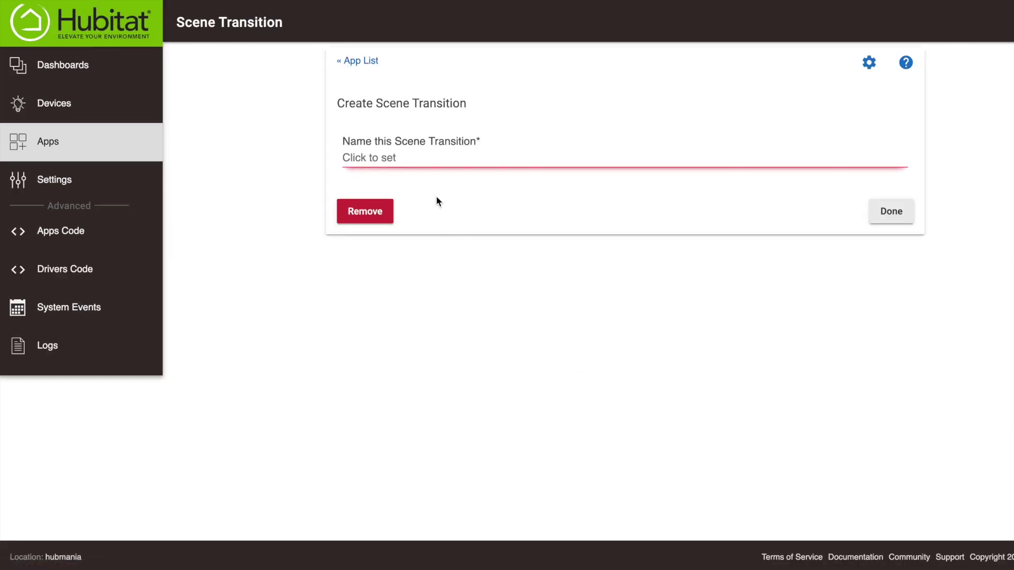
{"action": "left_click", "coordinate": [421, 159]}
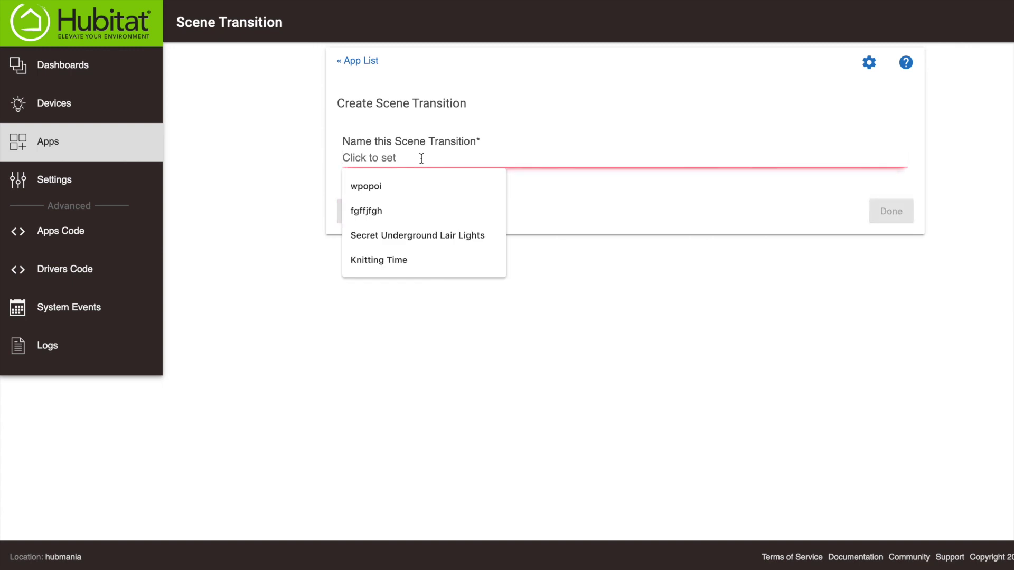
{"action": "type", "text": "knitting party"}
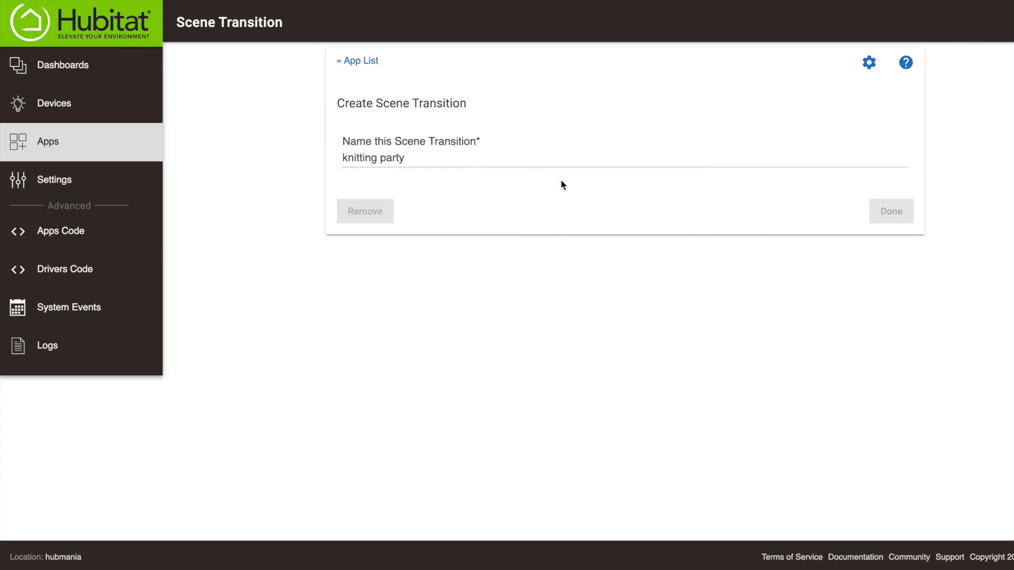
{"action": "left_click", "coordinate": [526, 191]}
{"action": "left_click", "coordinate": [497, 213]}
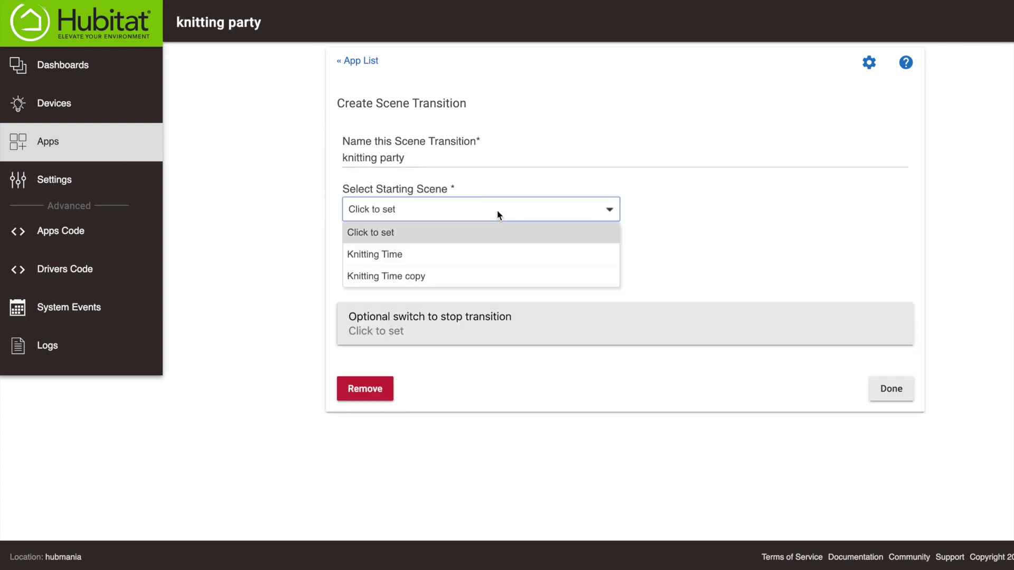
{"action": "left_click", "coordinate": [447, 253]}
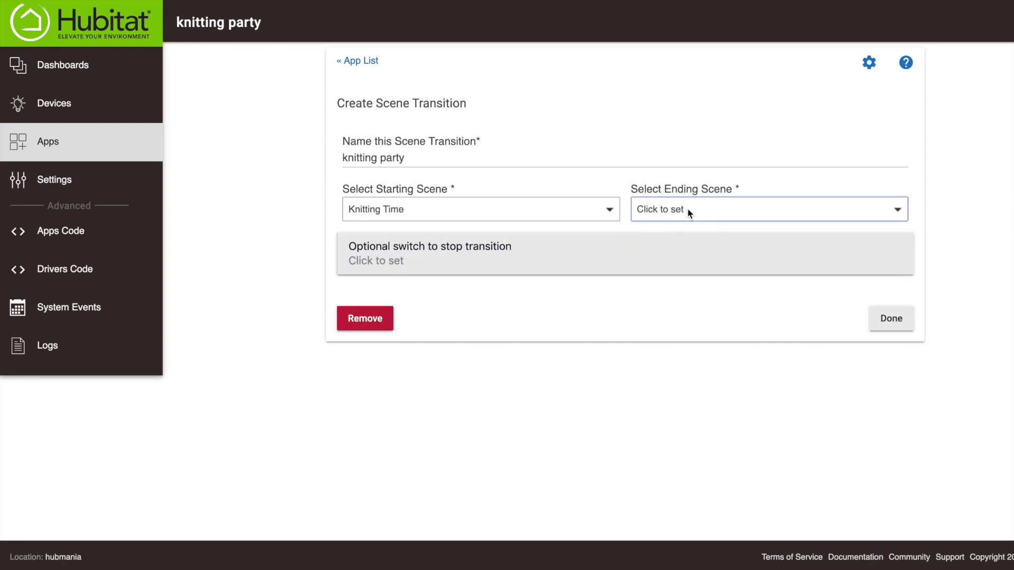
{"action": "left_click", "coordinate": [690, 210]}
{"action": "left_click", "coordinate": [673, 254]}
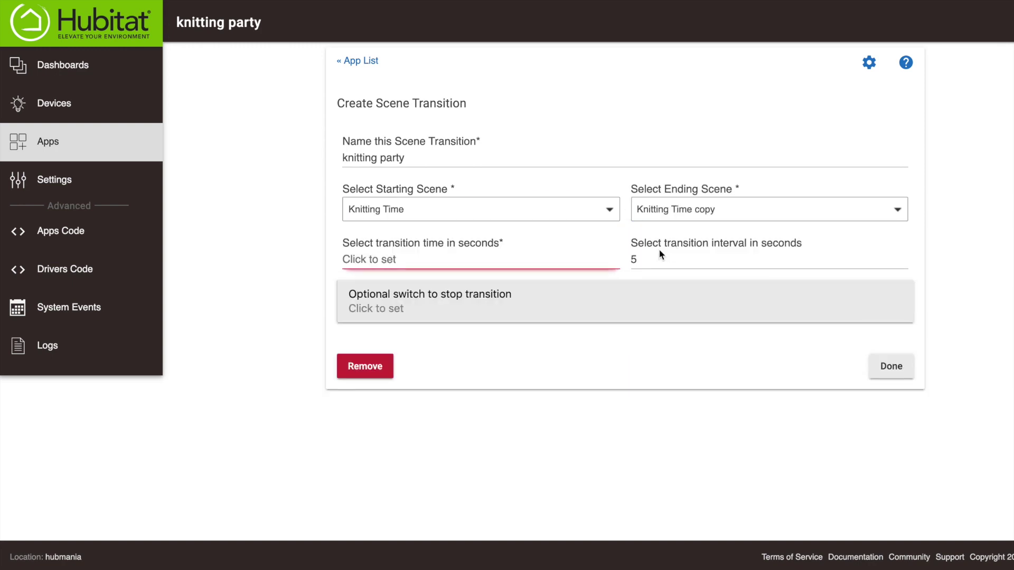
Set the transition time to 3 seconds and save the knitting party transition.
{"action": "left_click", "coordinate": [408, 259]}
{"action": "type", "text": "3"}
{"action": "key", "text": "Return"}
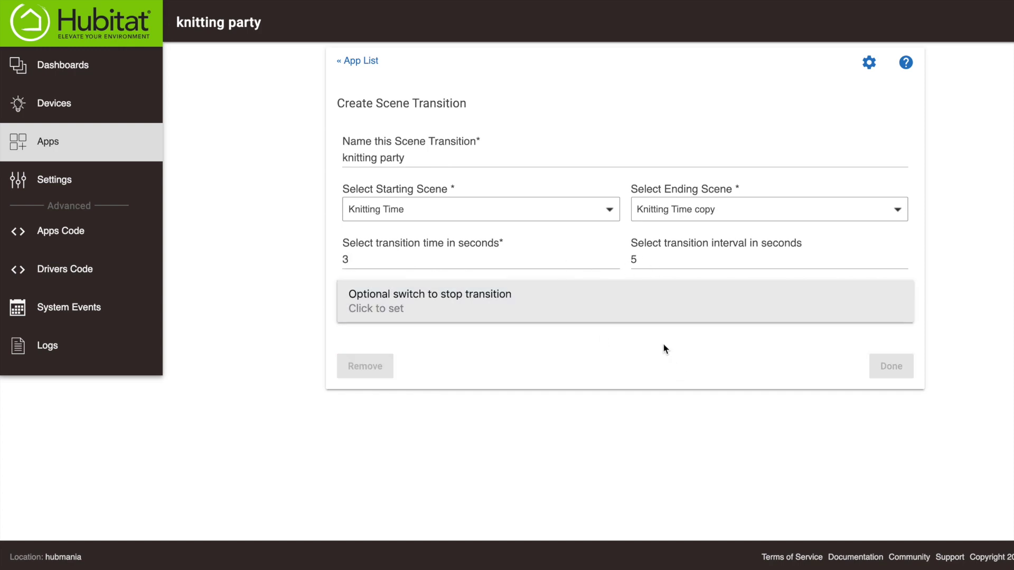
{"action": "left_click", "coordinate": [899, 363]}
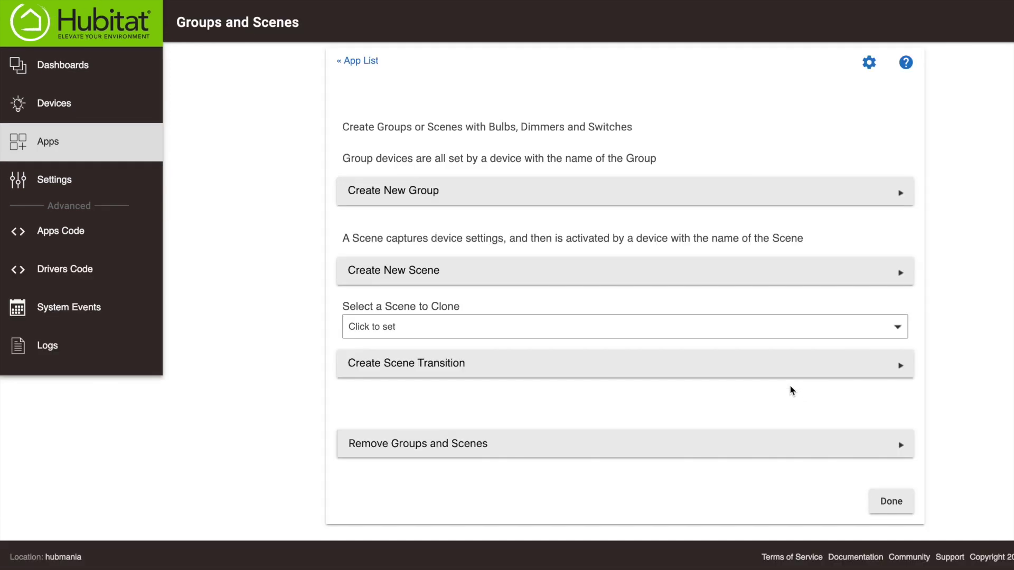
Finish with Groups and Scenes and load community.hubitat.com in the browser.
{"action": "left_click", "coordinate": [889, 503]}
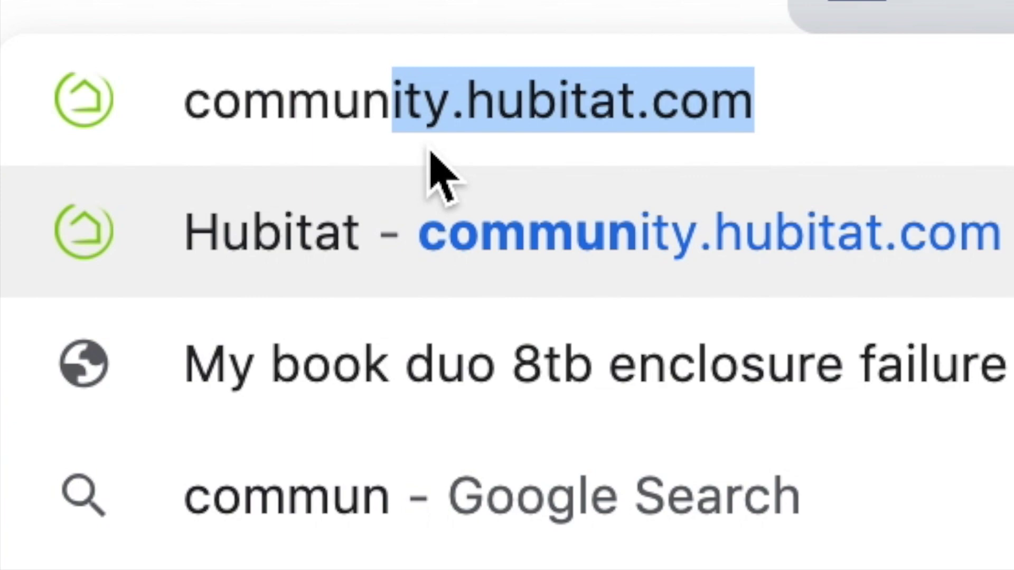
{"action": "key", "text": "Return"}
{"action": "scroll", "coordinate": [143, 368], "scroll_direction": "down", "scroll_amount": 9}
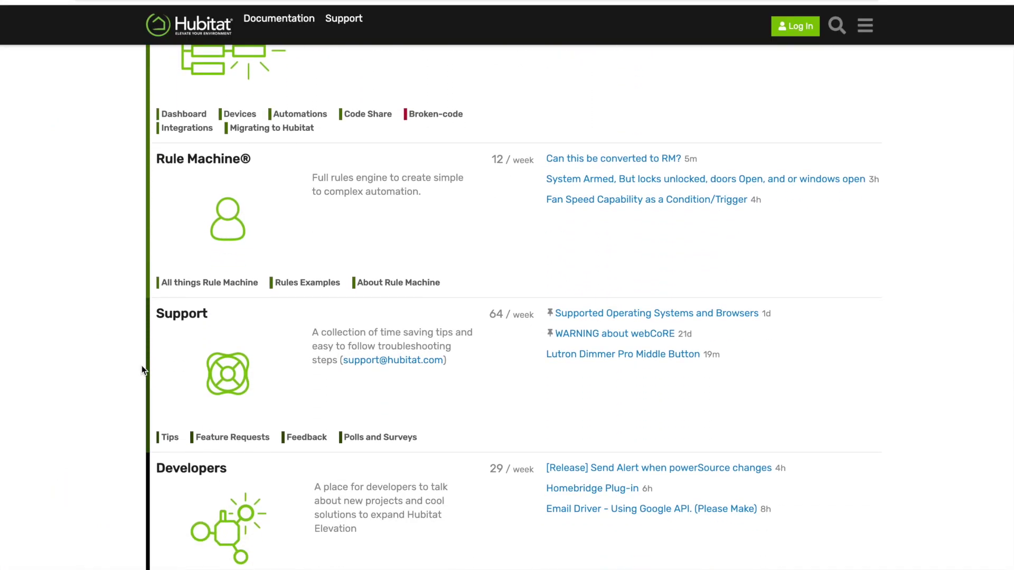